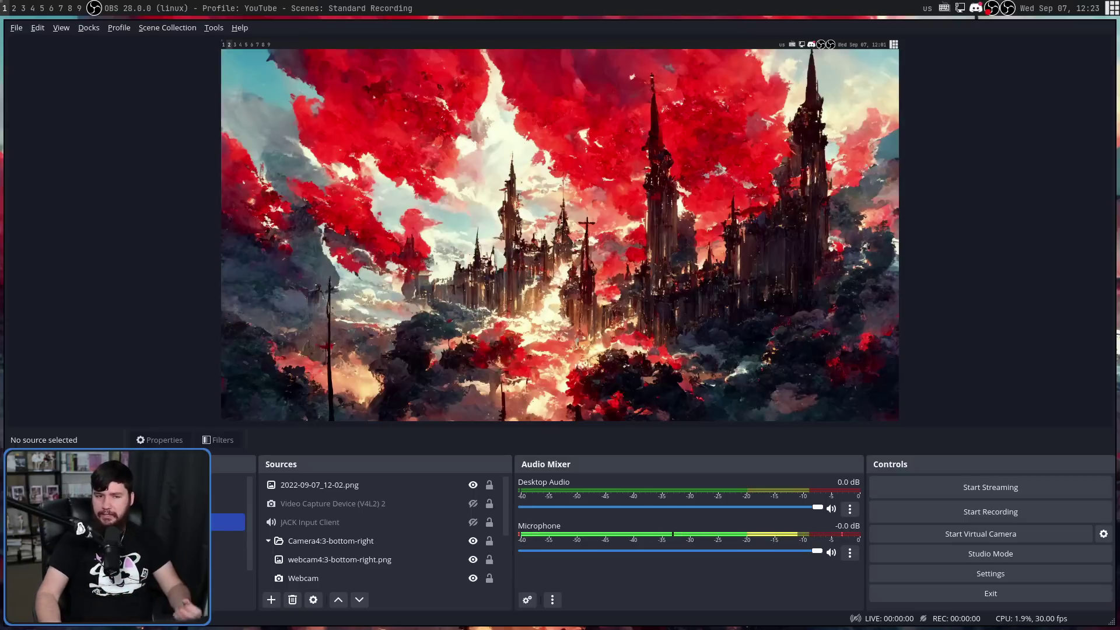
- Launch a file manager on the home folder, tiled on the left half beside OBS
key("super+e")
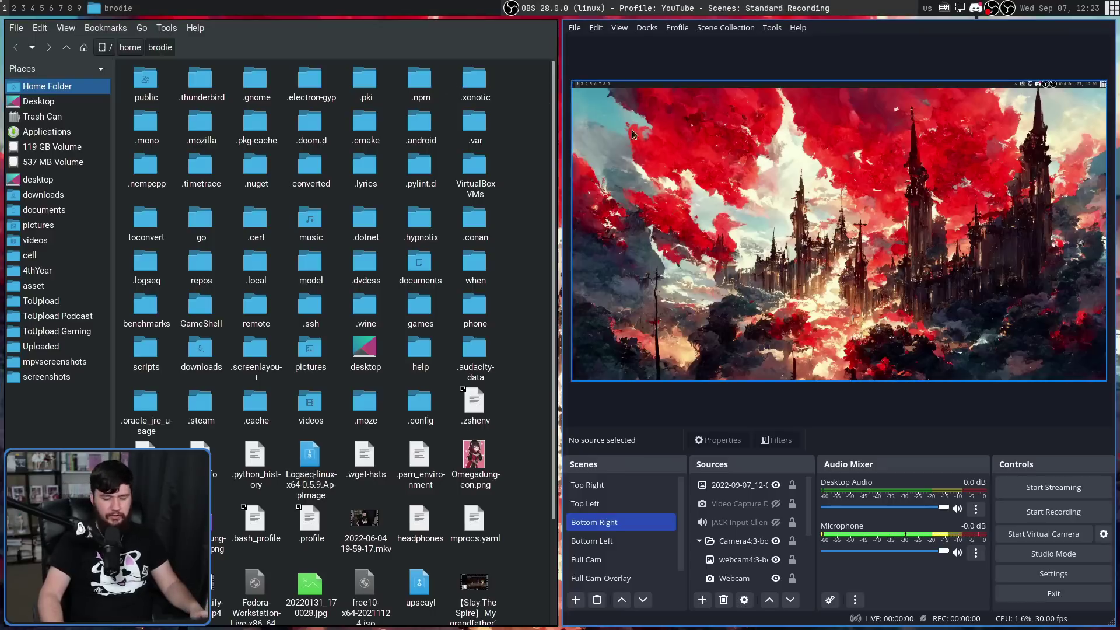
- Close the file manager and drag the dock area's top edge down to shorten the bottom docks
key("super+shift+c")
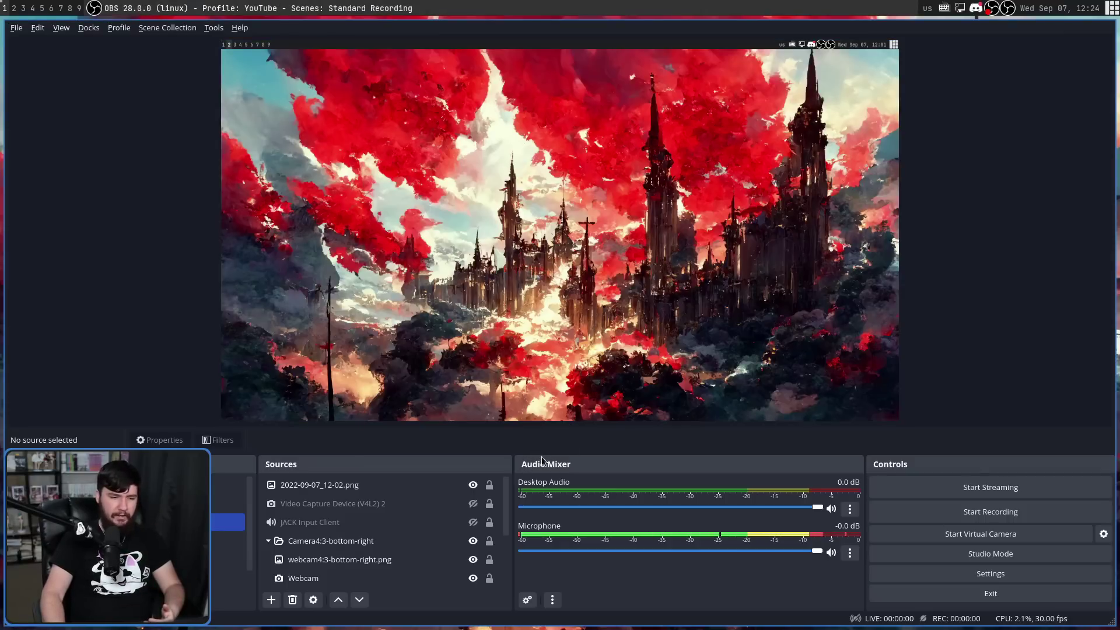
left_click_drag(548, 462, 599, 510)
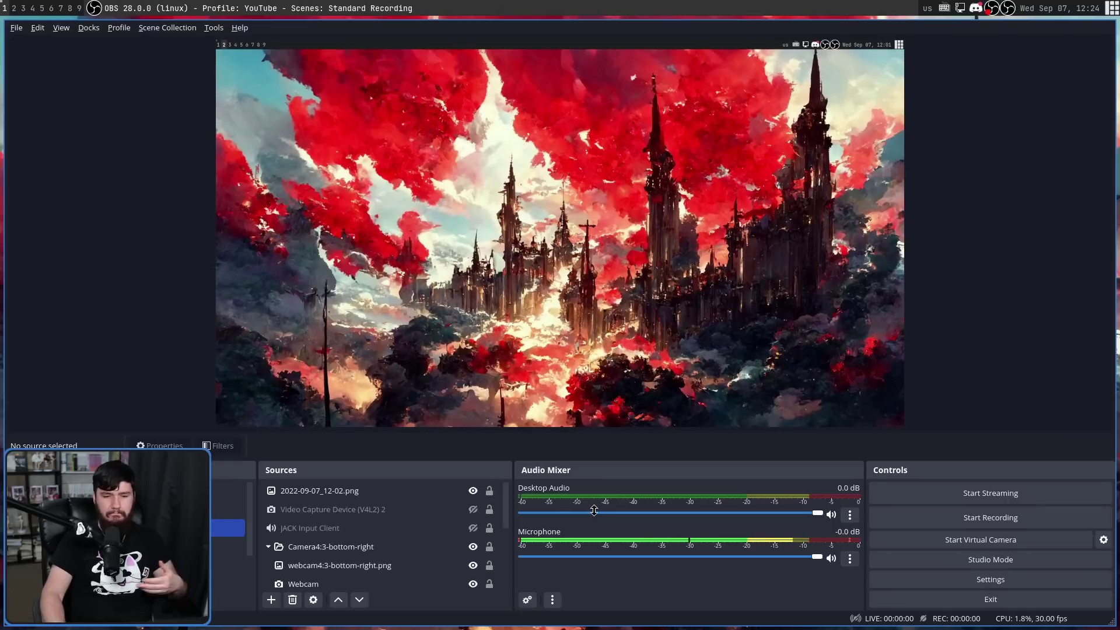
left_click(1017, 586)
left_click(640, 169)
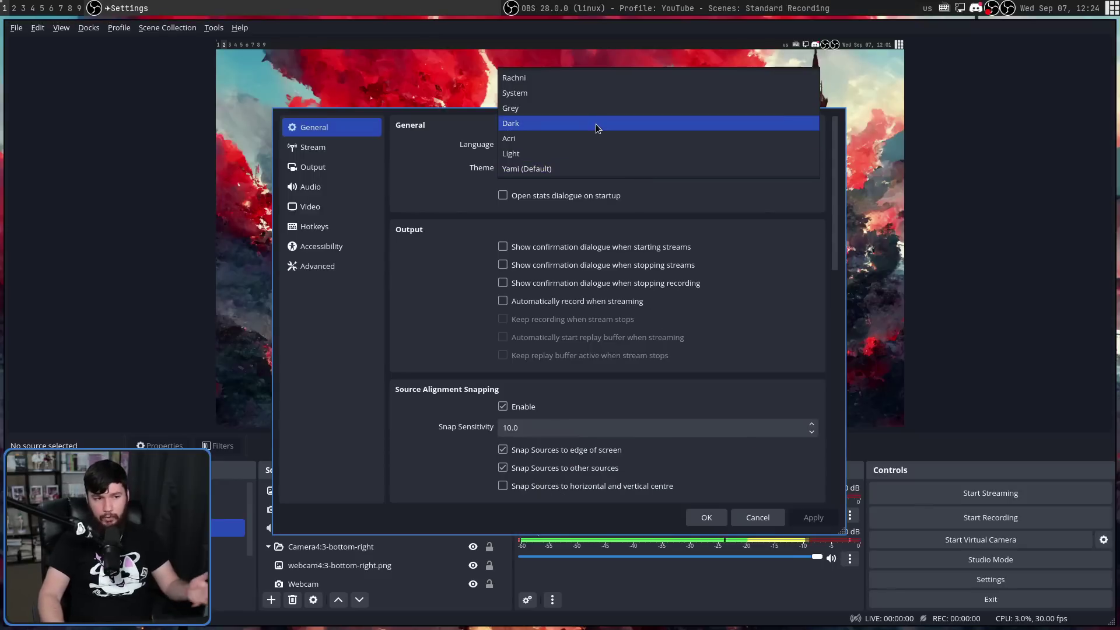
key("Escape")
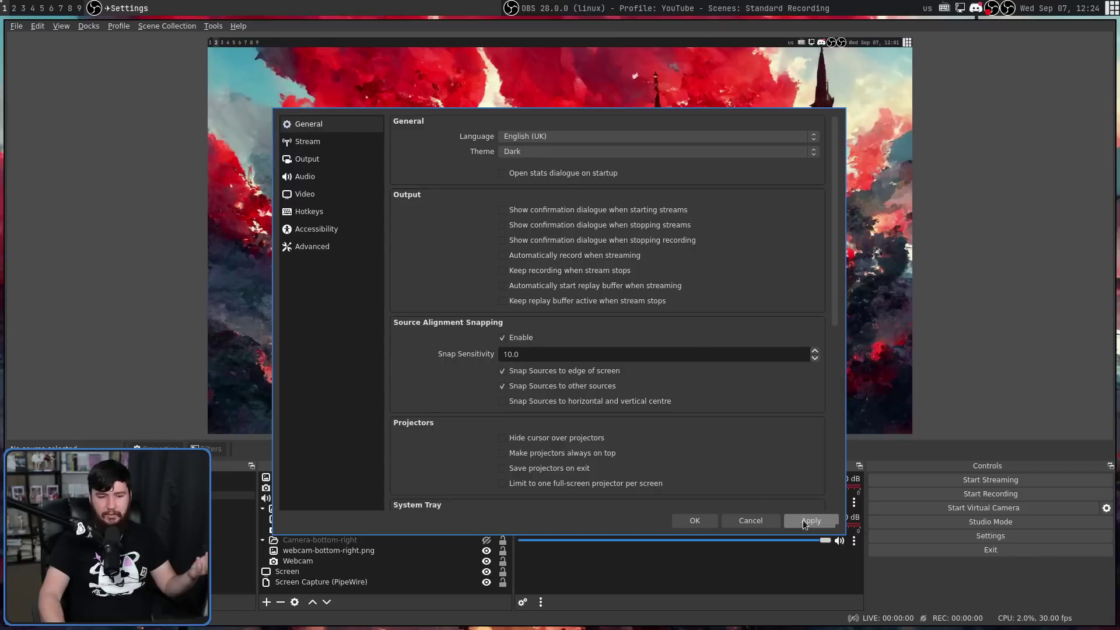
left_click(806, 521)
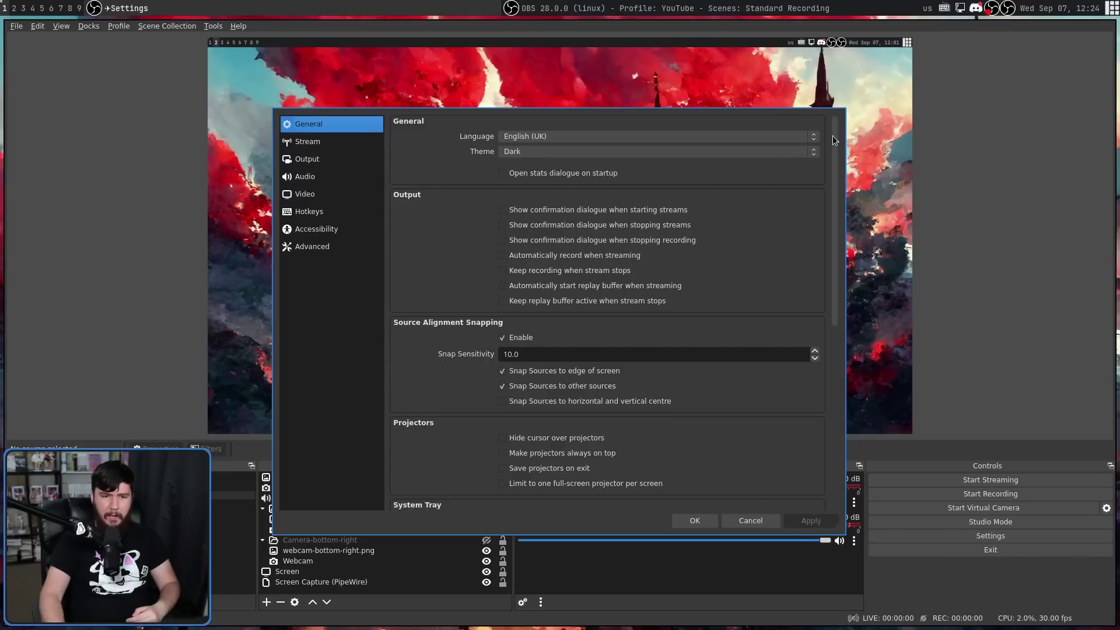
left_click(695, 521)
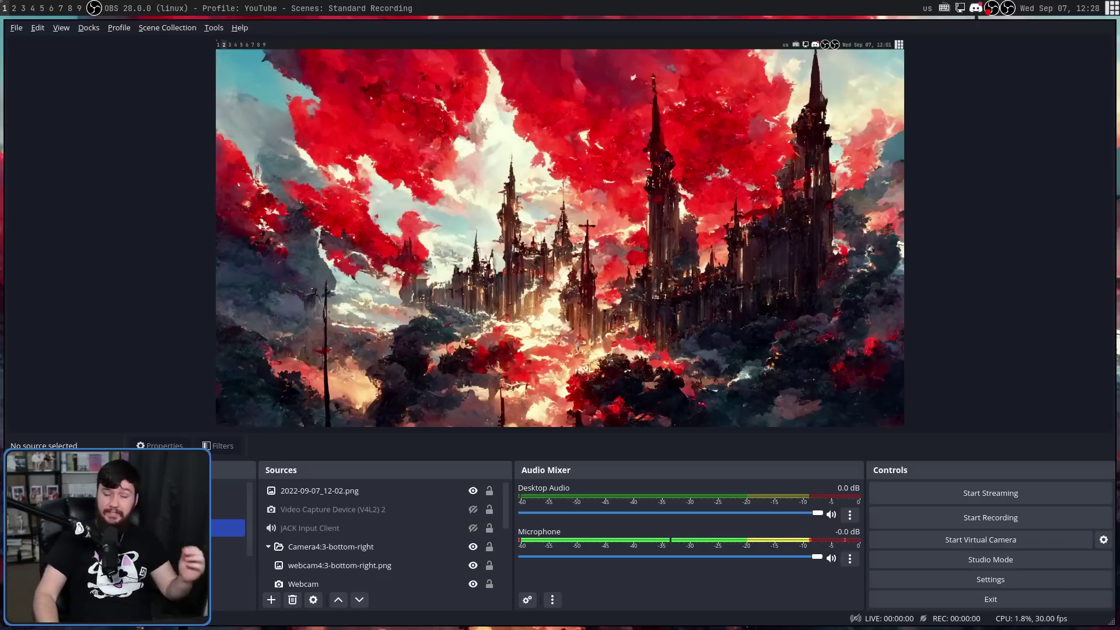
- Open the obs-websocket Settings dialog from the Tools menu and recentre it on screen
left_click(212, 26)
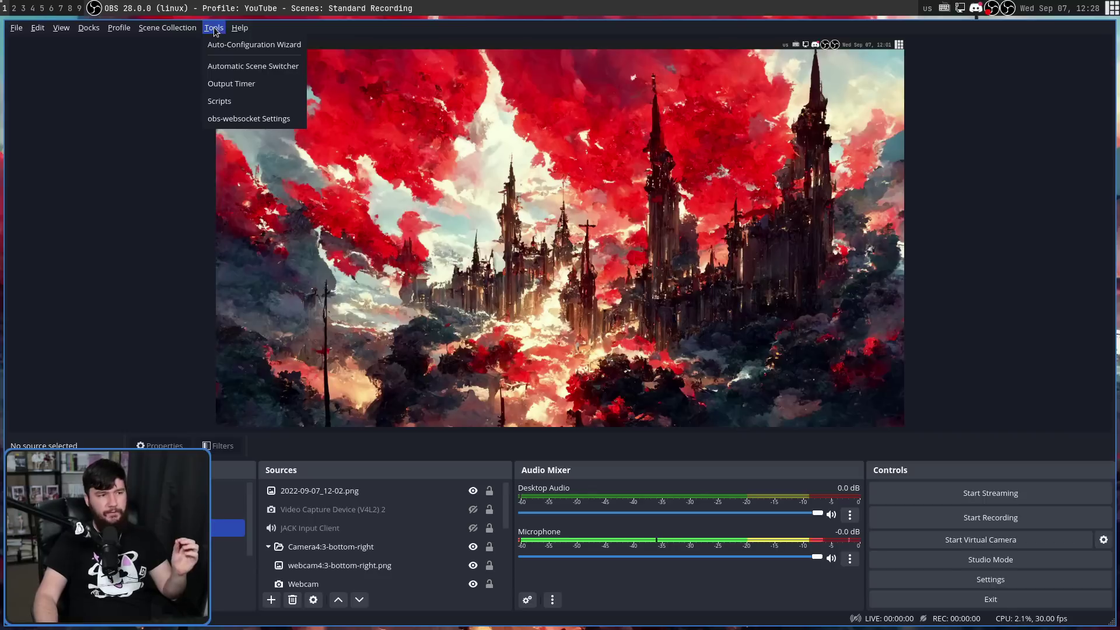
left_click(264, 124)
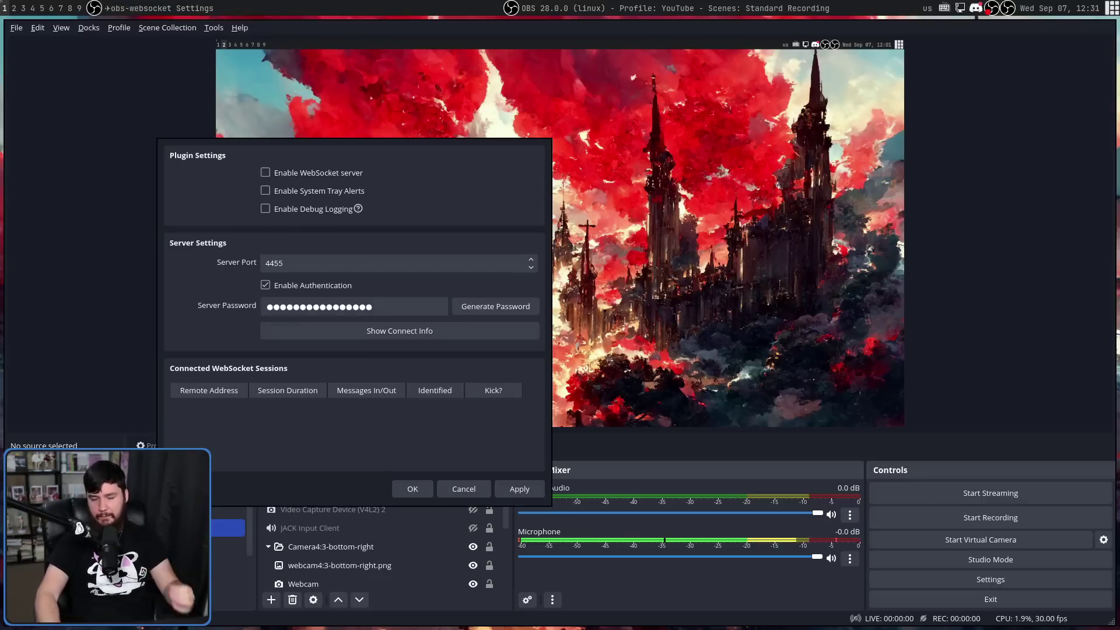
key("super+c")
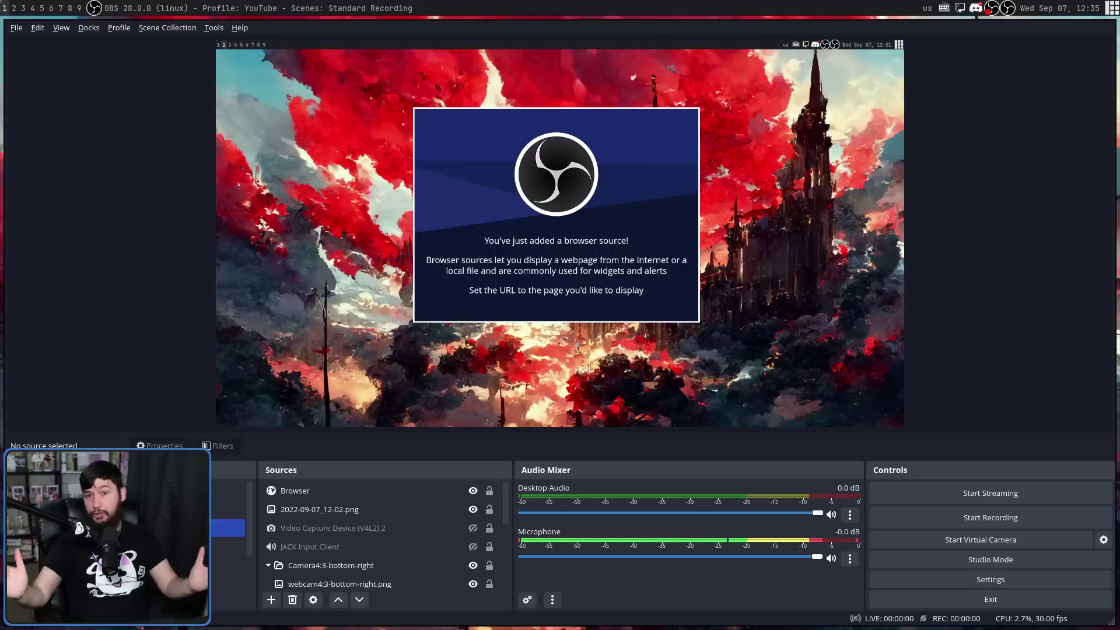
- Open the Browser source's properties from the sources list to review its URL, 800×600 size and CSS
left_click(340, 505)
left_click(346, 495)
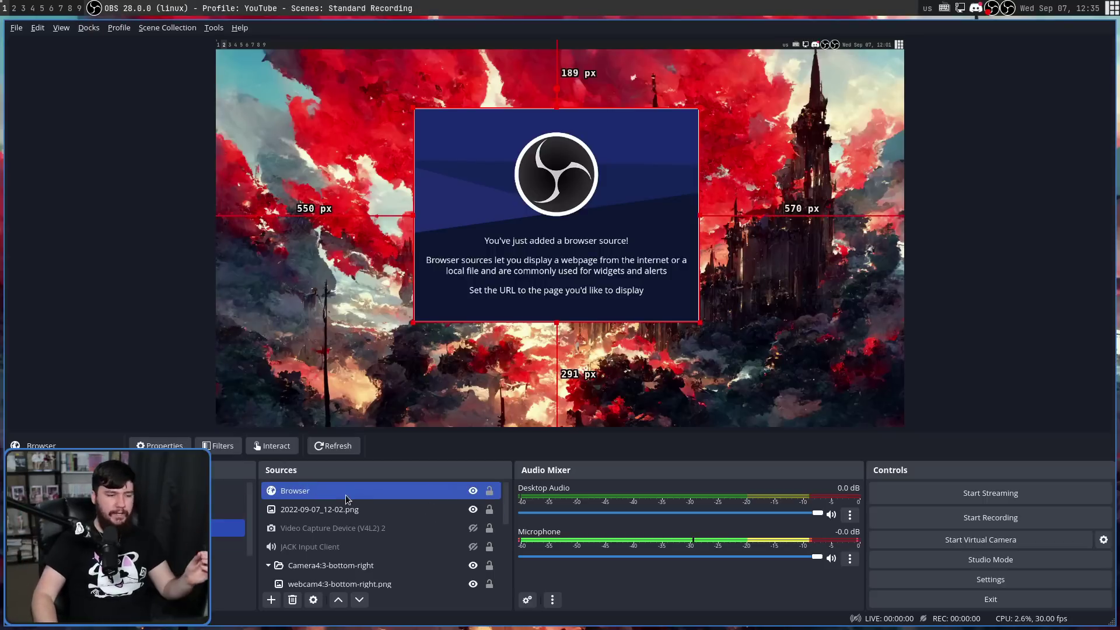
right_click(352, 487)
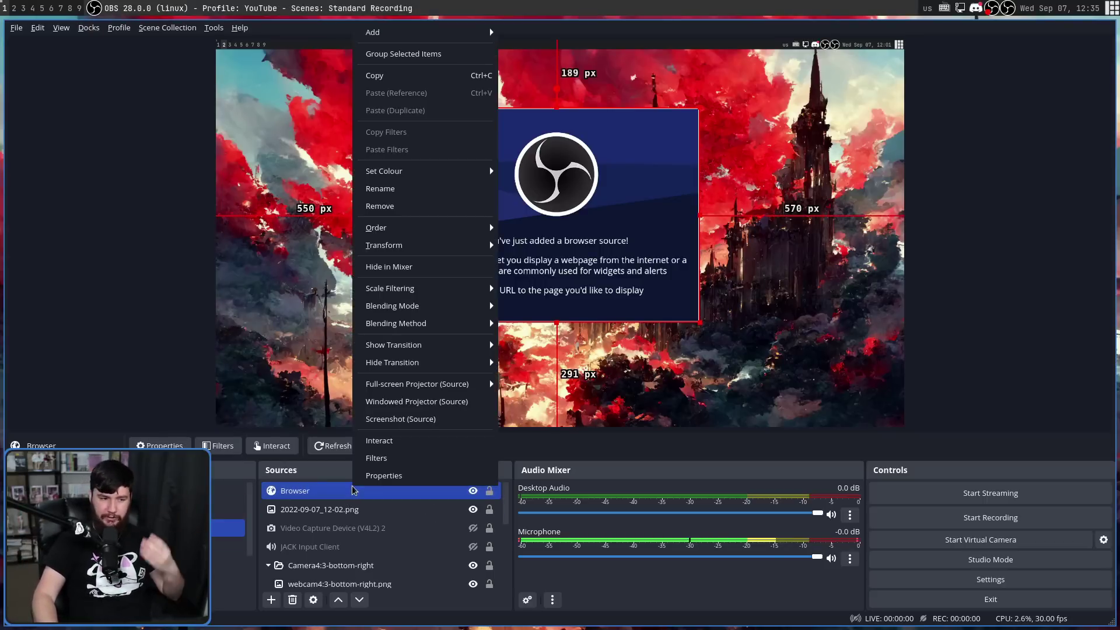
left_click(391, 481)
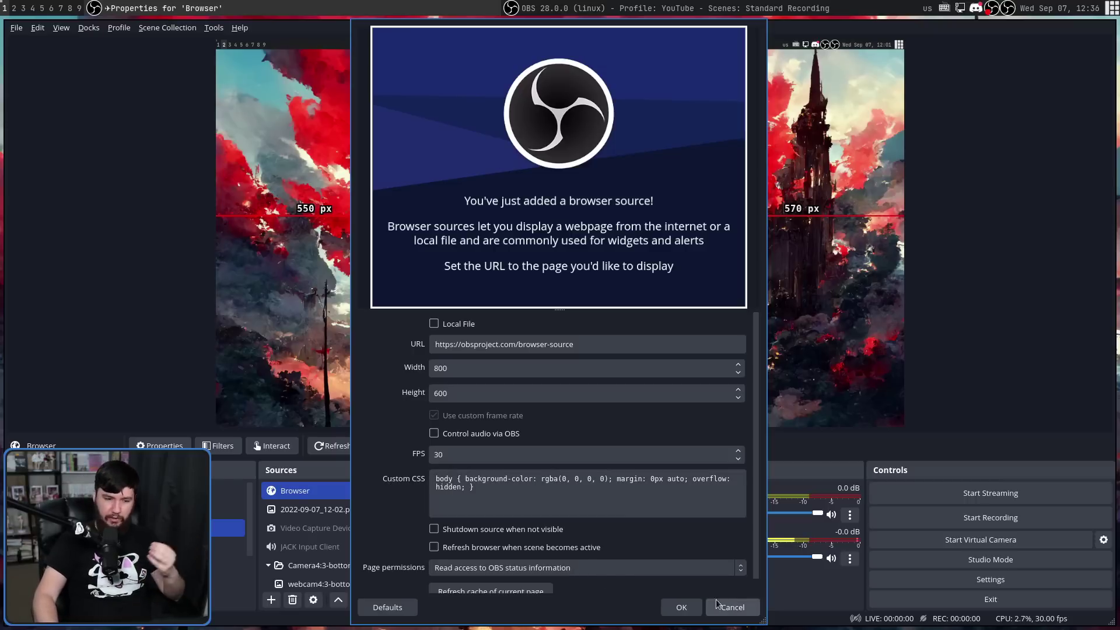
left_click(681, 608)
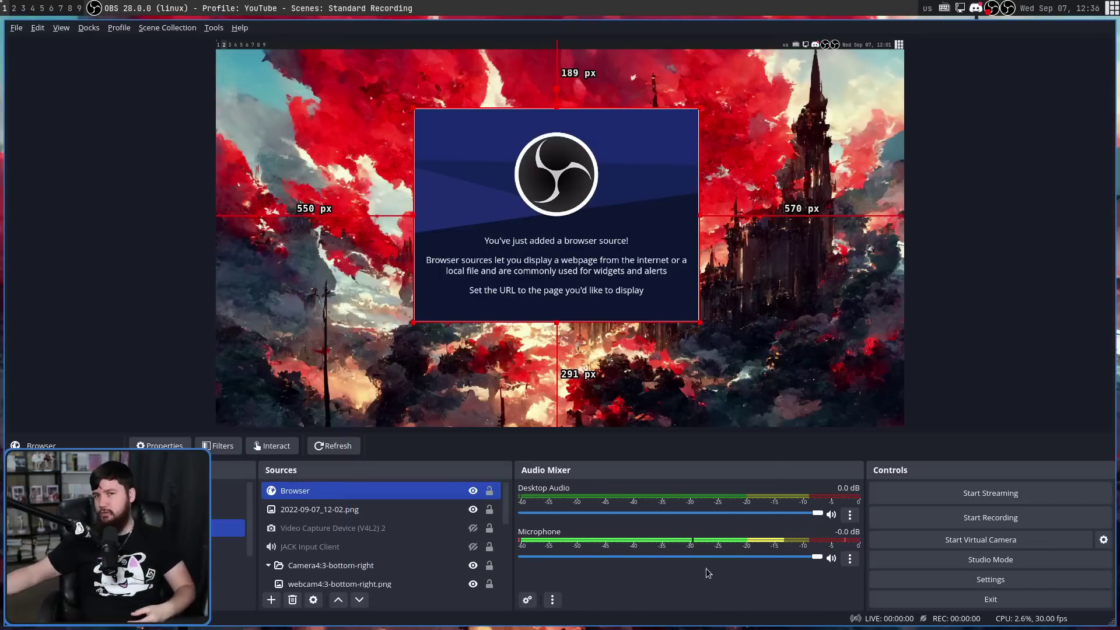
left_click(909, 391)
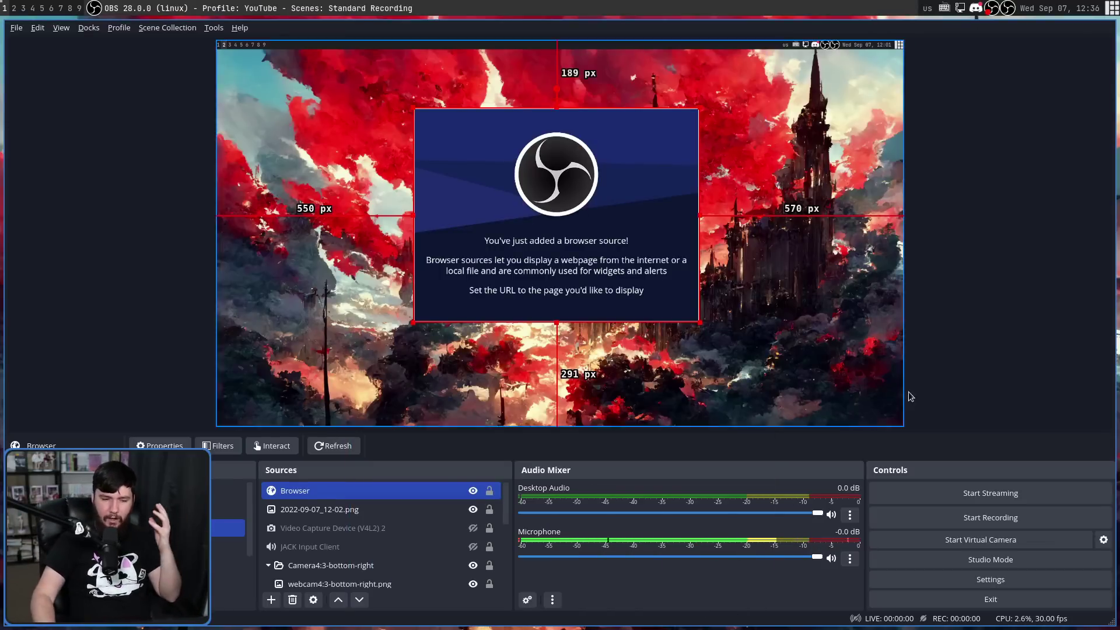
- Reopen the Browser source's properties from the preview, confirm them unchanged, and refresh its page
left_click(641, 182)
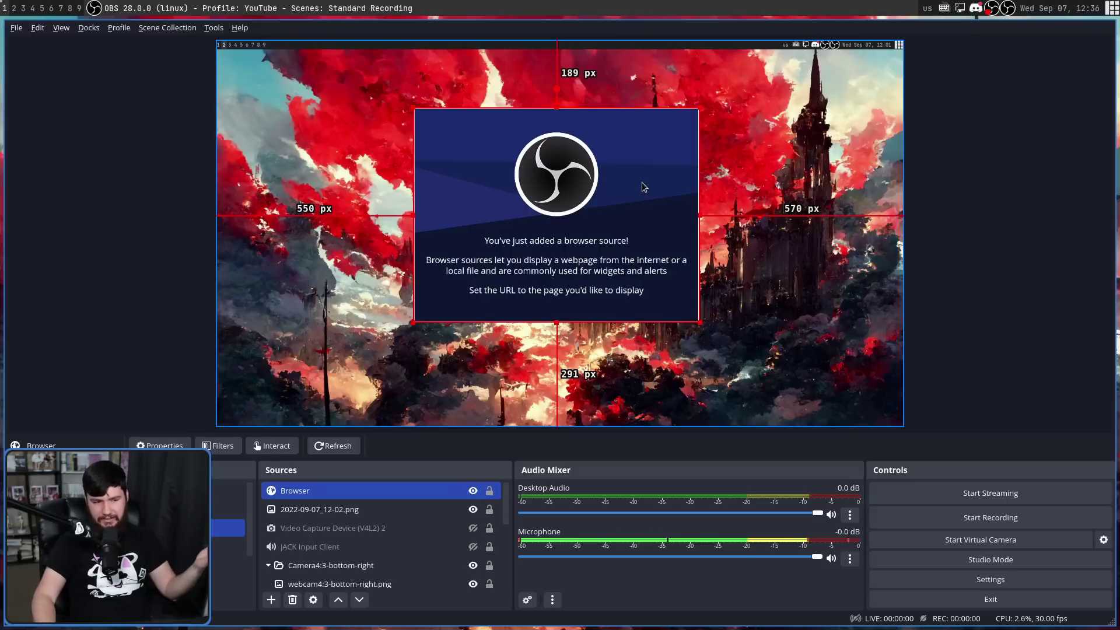
right_click(641, 182)
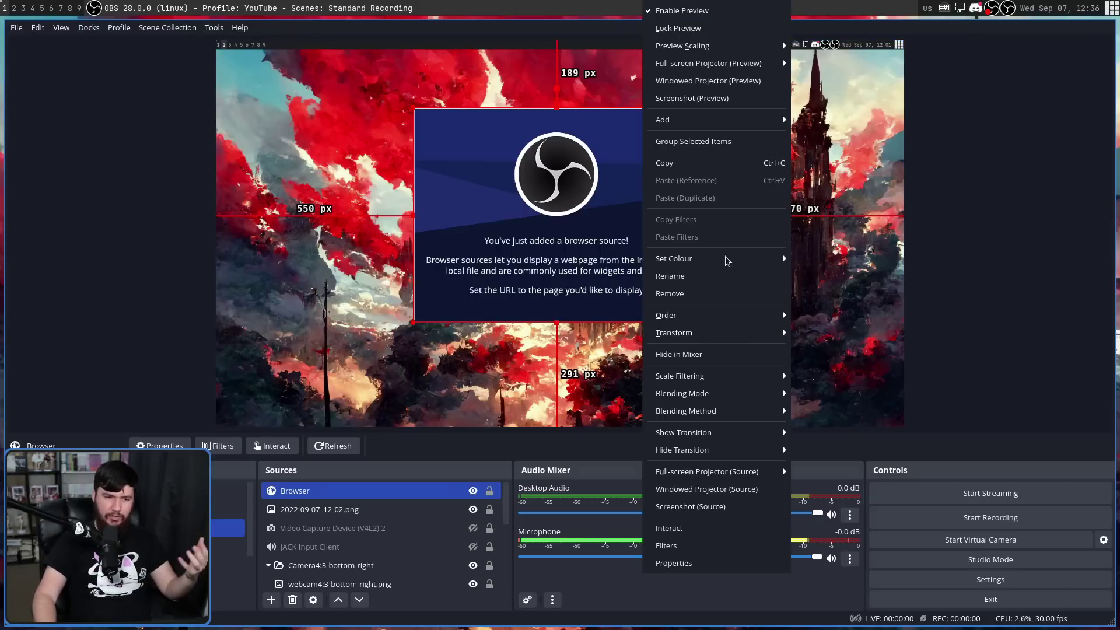
left_click(710, 565)
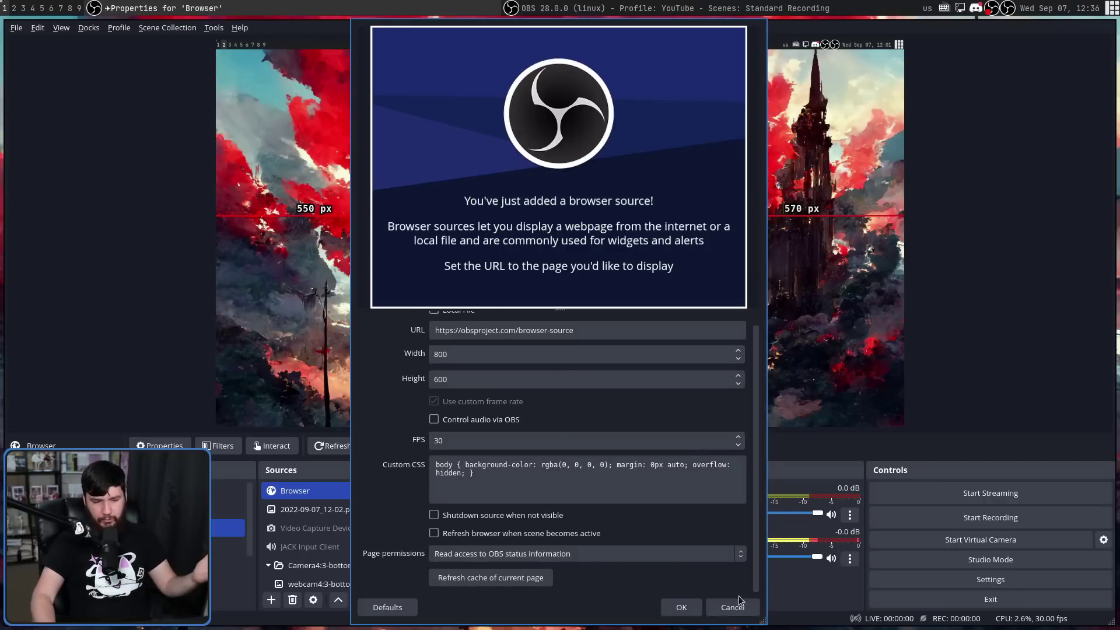
left_click(697, 608)
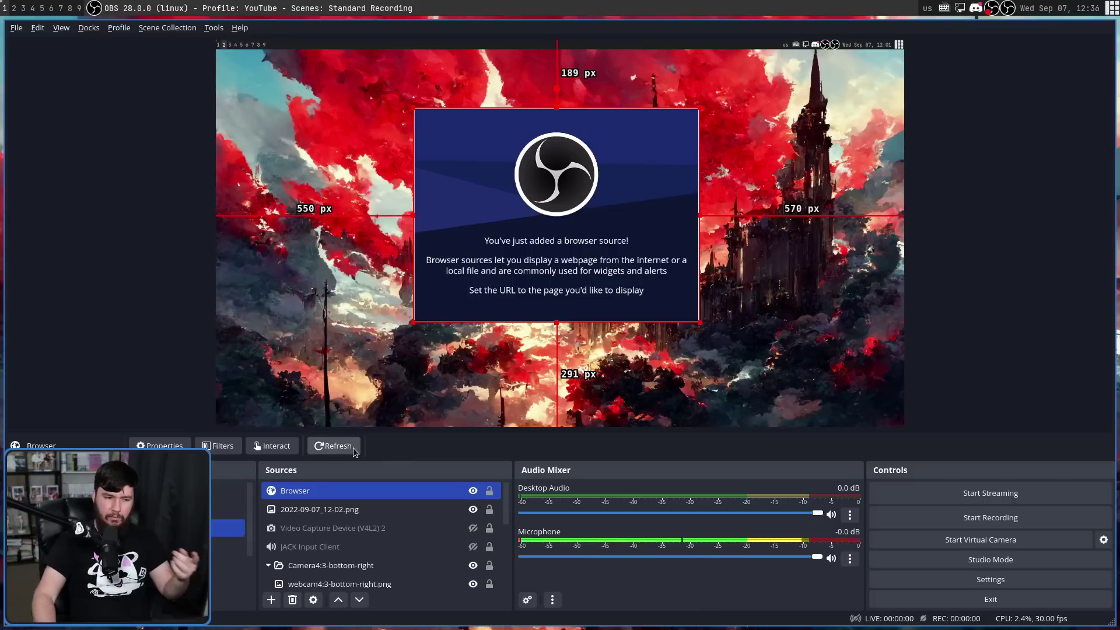
left_click(352, 447)
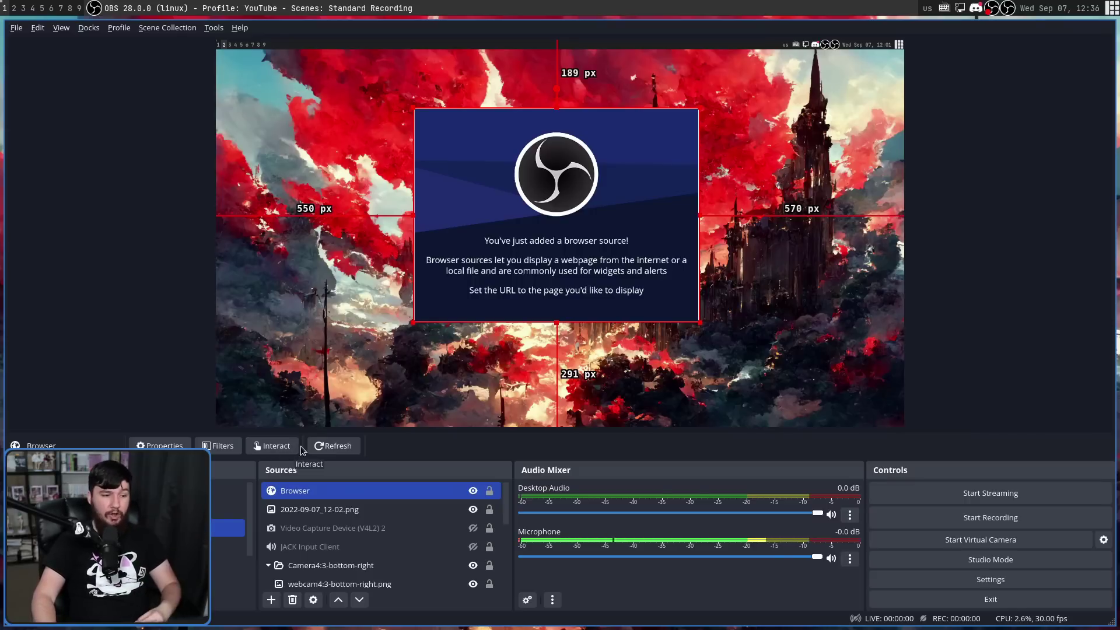
left_click(283, 445)
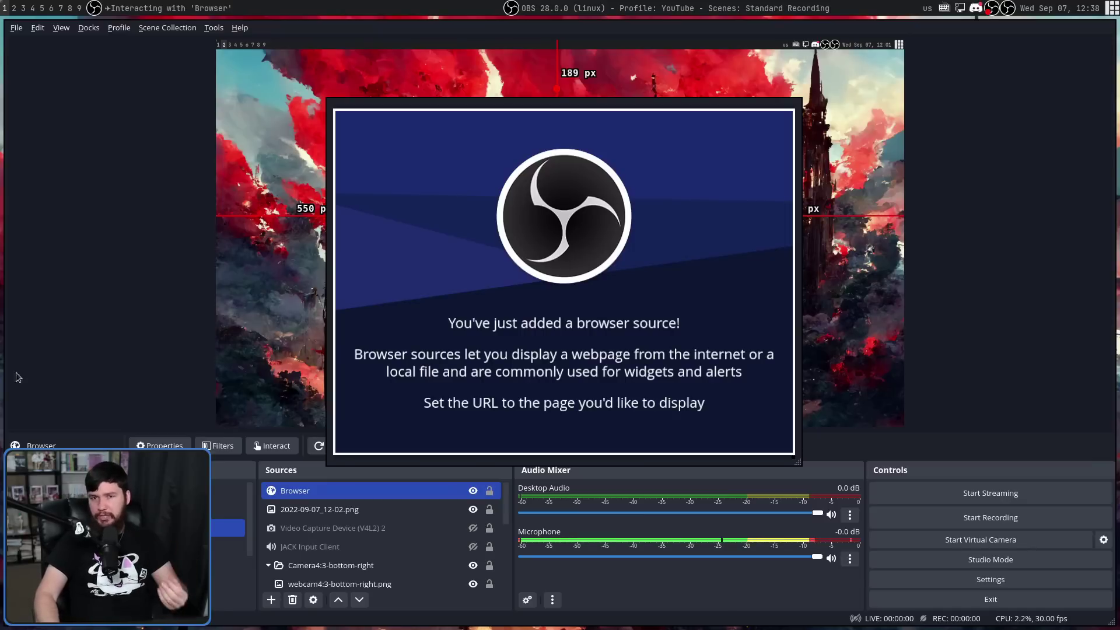
left_click(93, 29)
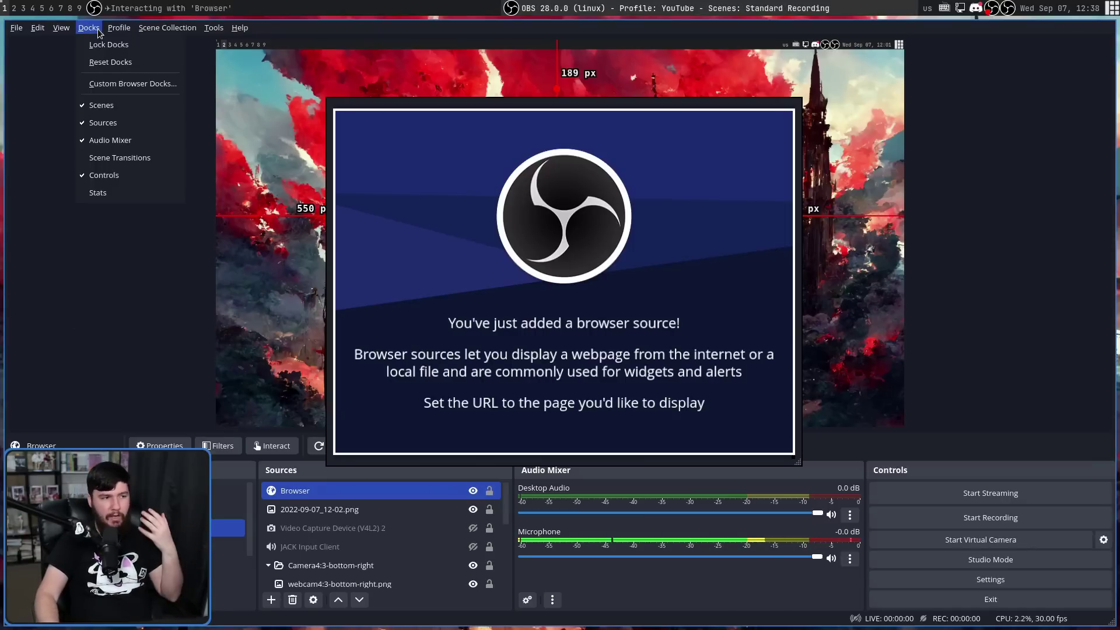
left_click(133, 85)
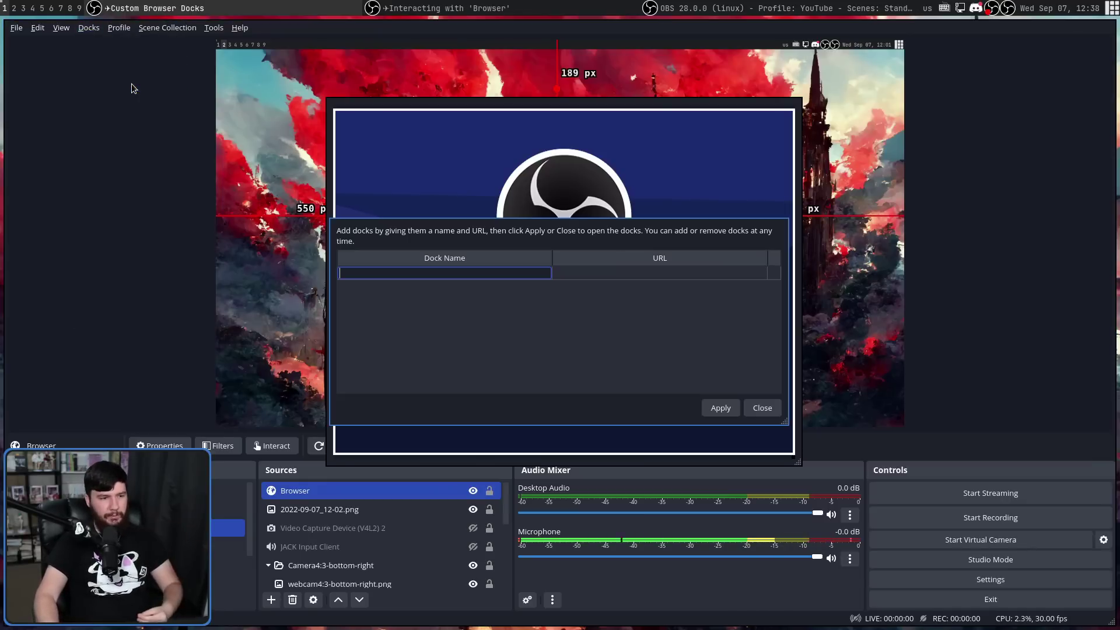
left_click(622, 274)
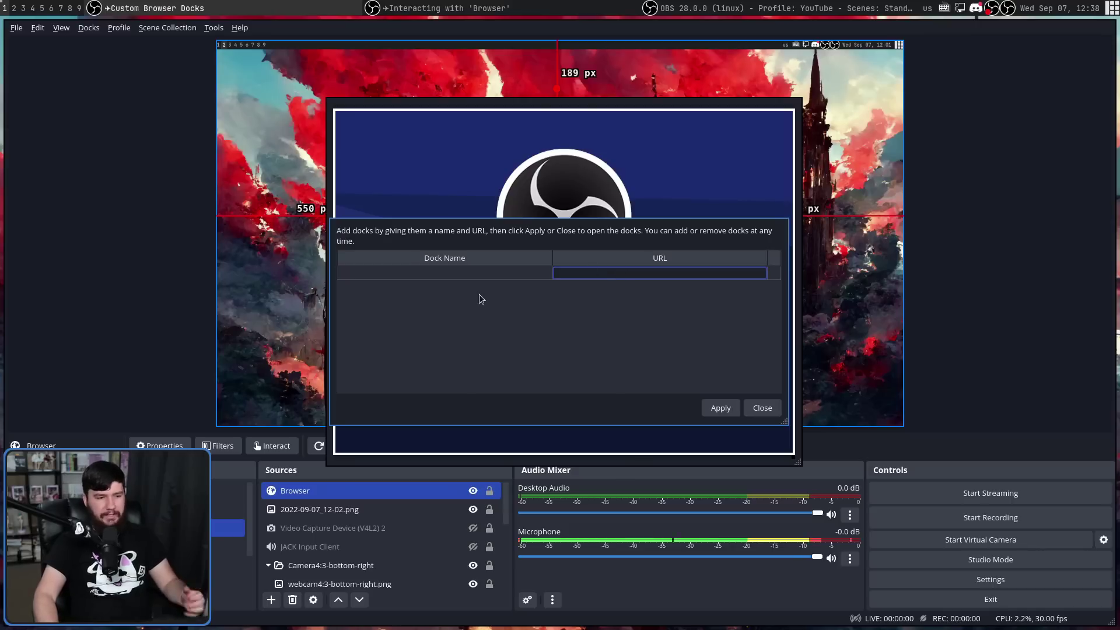
left_click(752, 408)
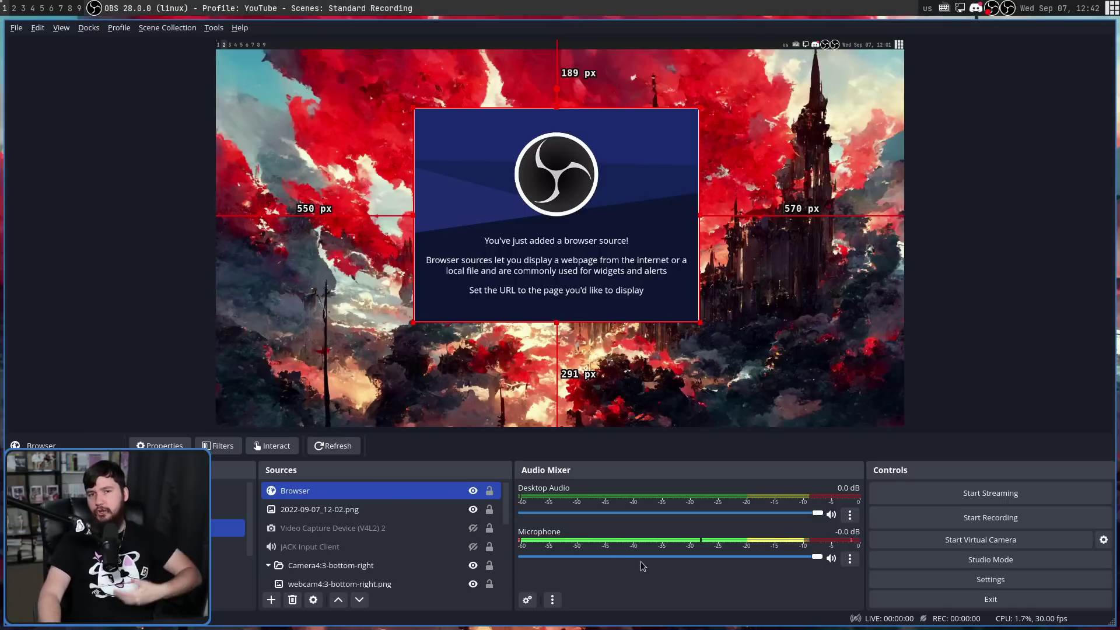
- Open Advanced Audio Properties from the audio mixer's context menu, review the sources, and close it
right_click(678, 544)
left_click(693, 564)
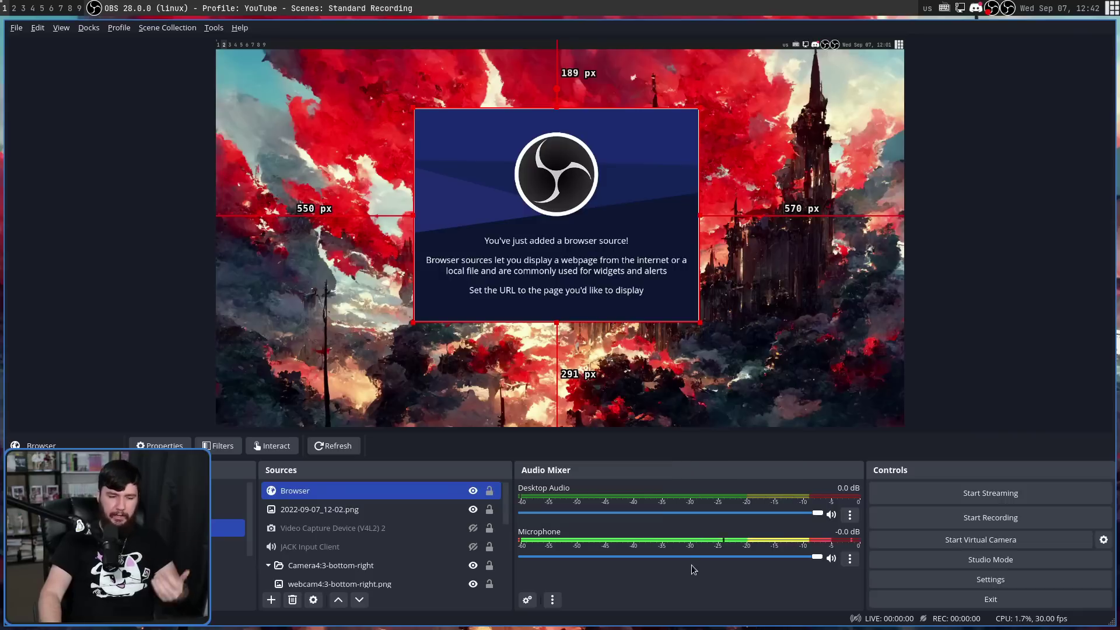
right_click(623, 579)
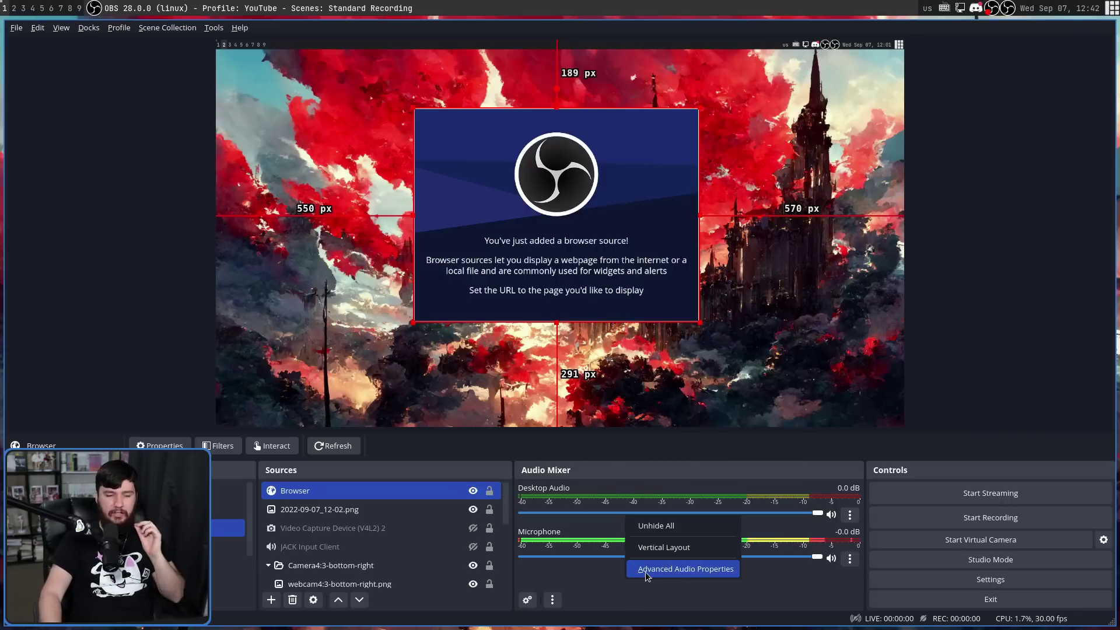
left_click(646, 576)
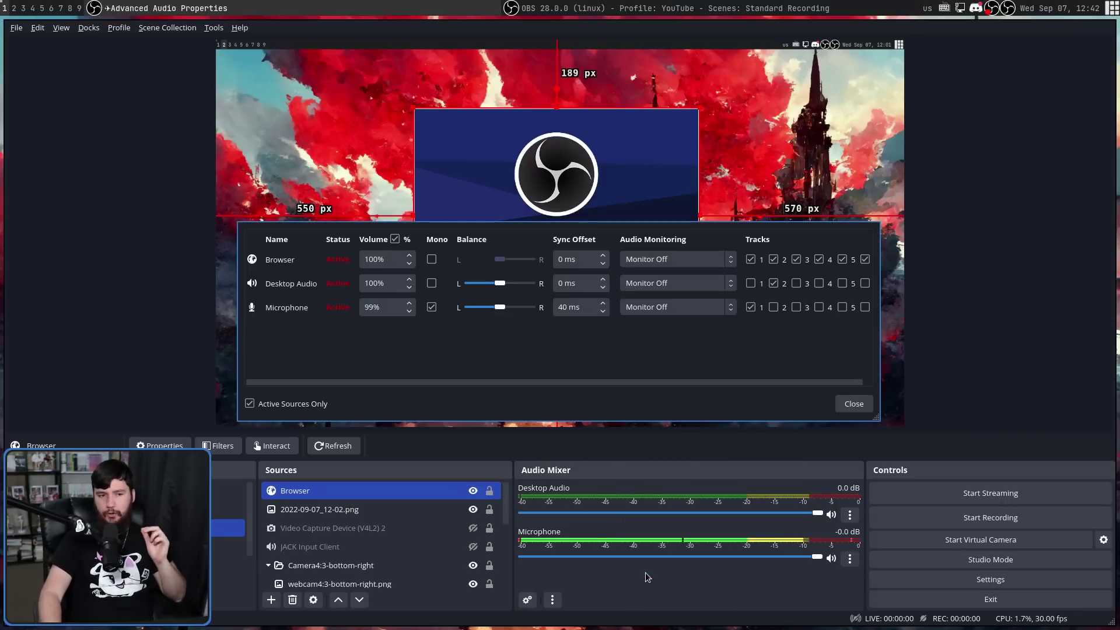
left_click(862, 411)
left_click(528, 601)
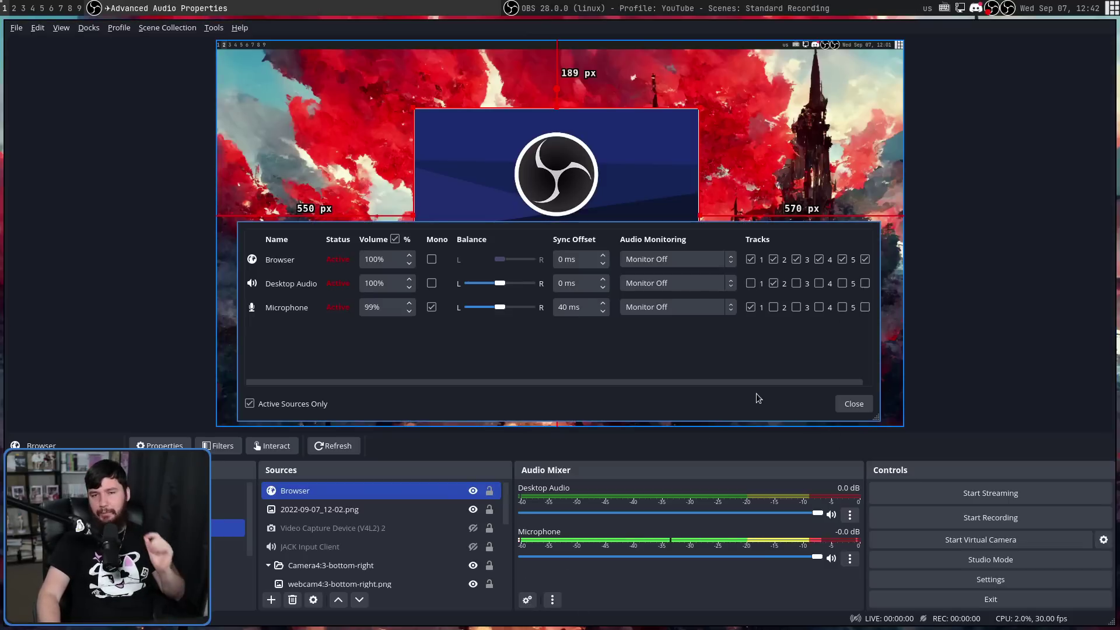
left_click(861, 409)
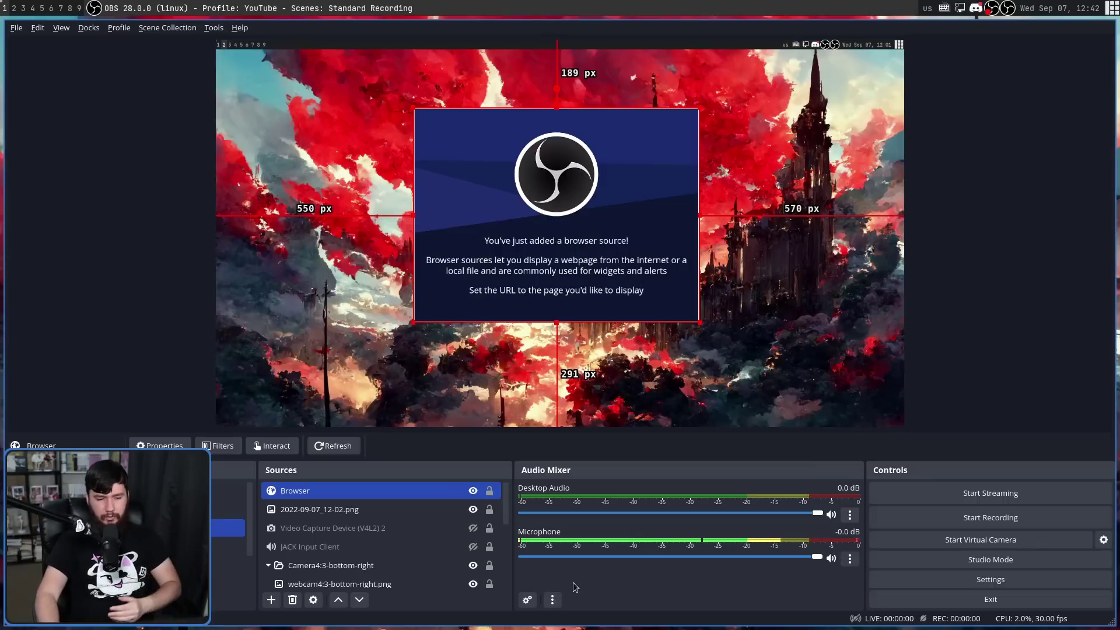
left_click(553, 601)
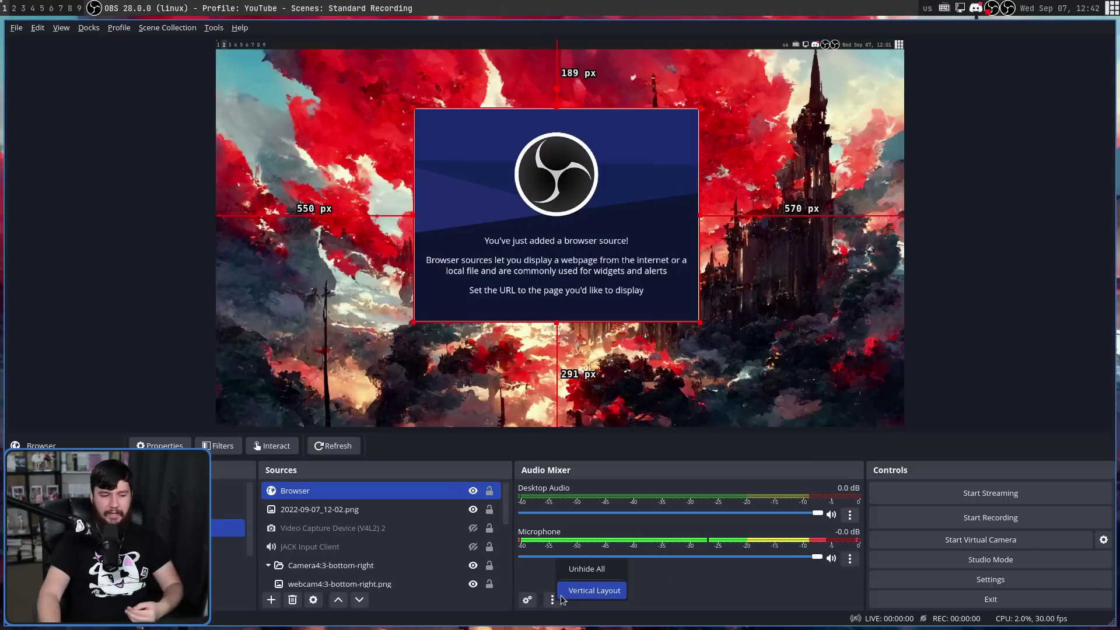
left_click(592, 591)
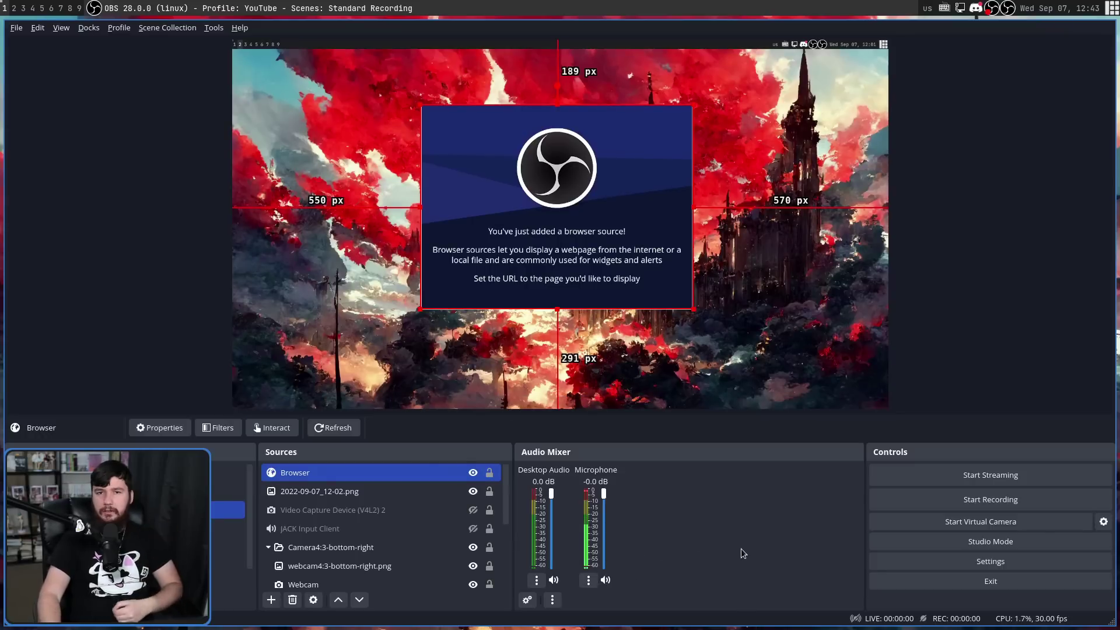
left_click(552, 600)
left_click(592, 591)
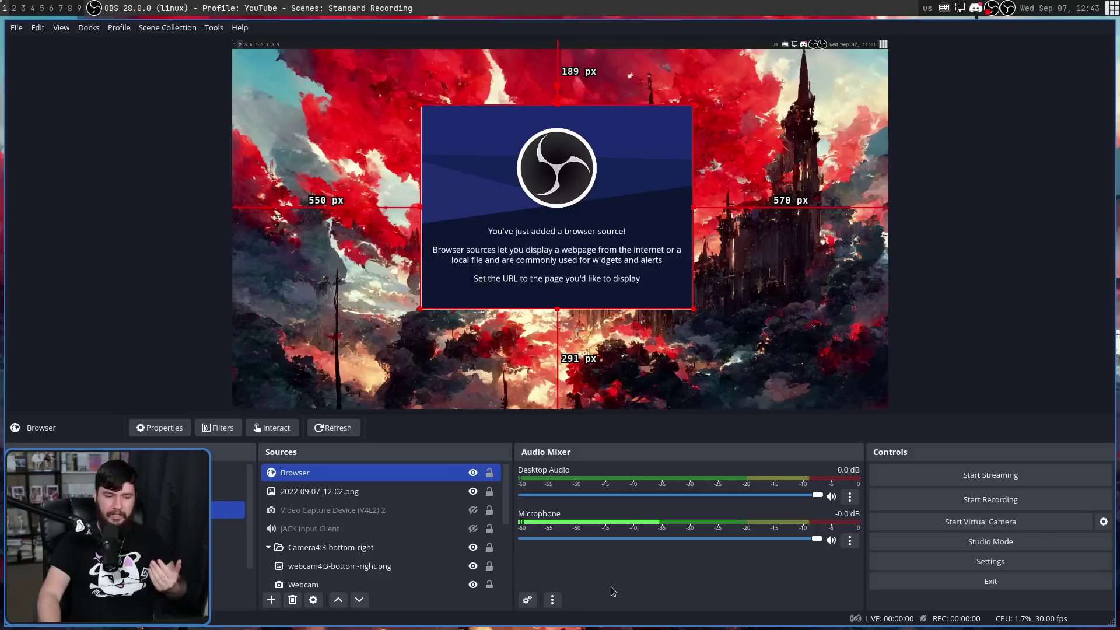
right_click(679, 552)
left_click(647, 571)
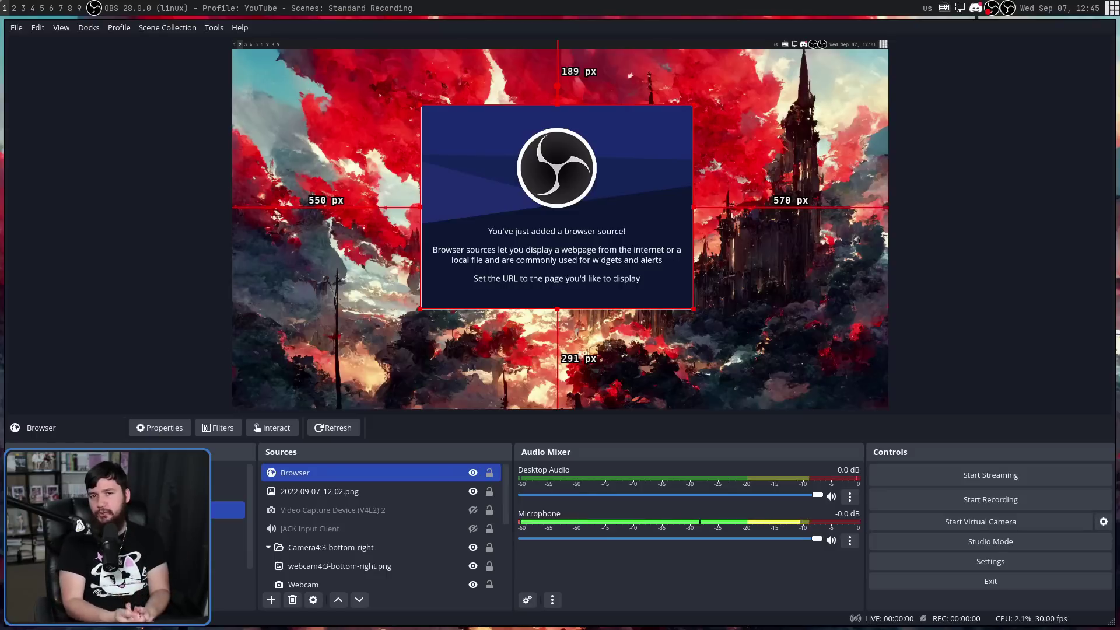
left_click(1104, 524)
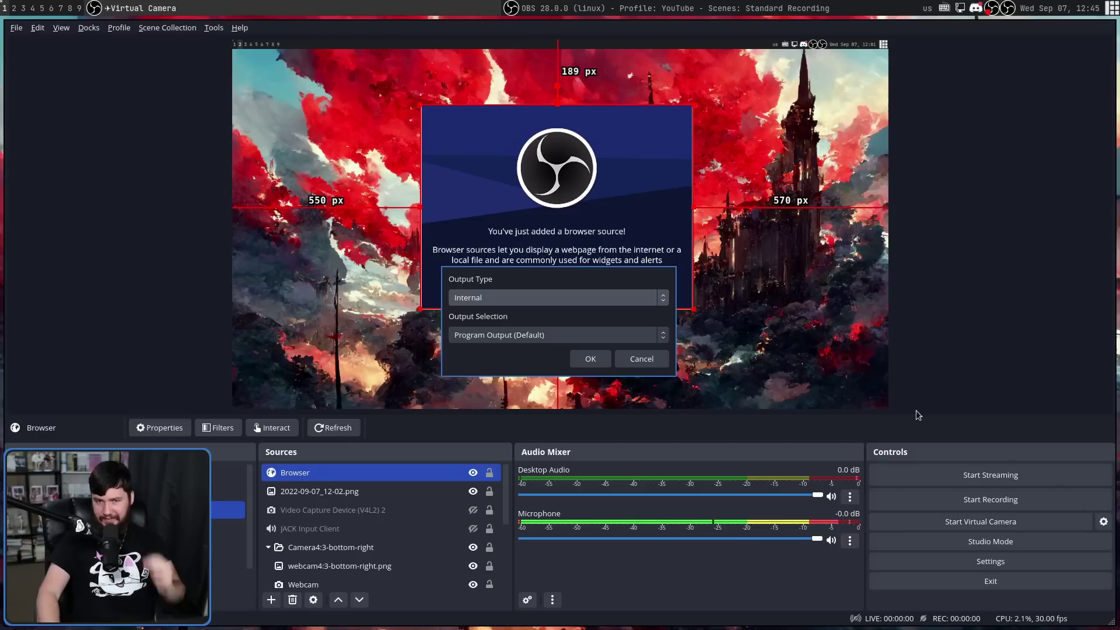
left_click(649, 359)
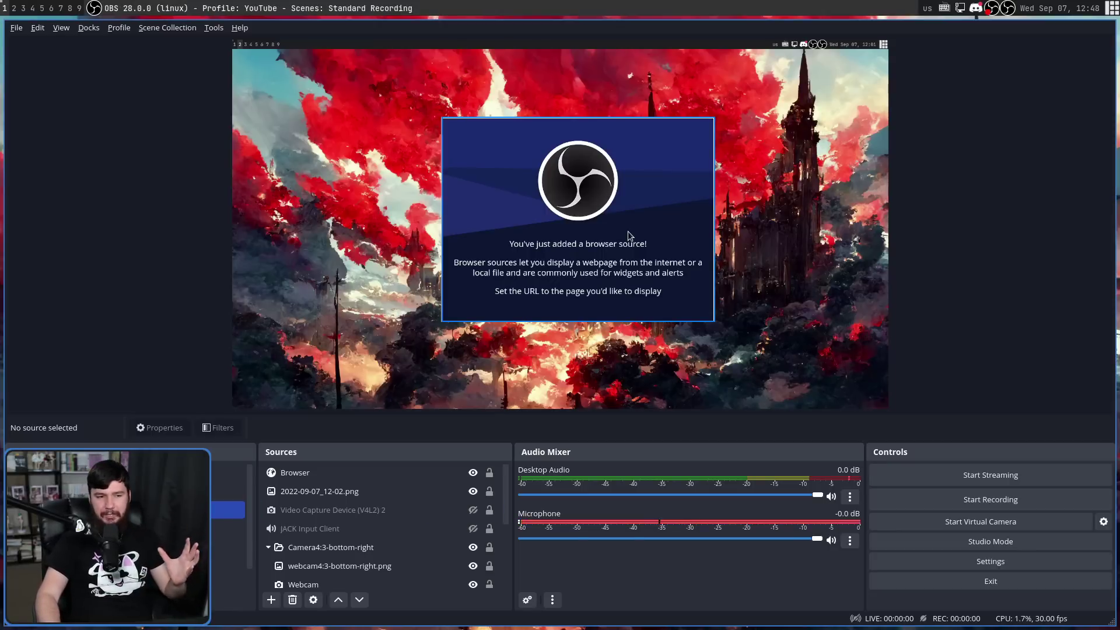
- Drag the Browser source and the 2022-09-07_12-02.png image to new positions in the preview
left_click_drag(627, 234, 592, 239)
left_click_drag(777, 88, 740, 82)
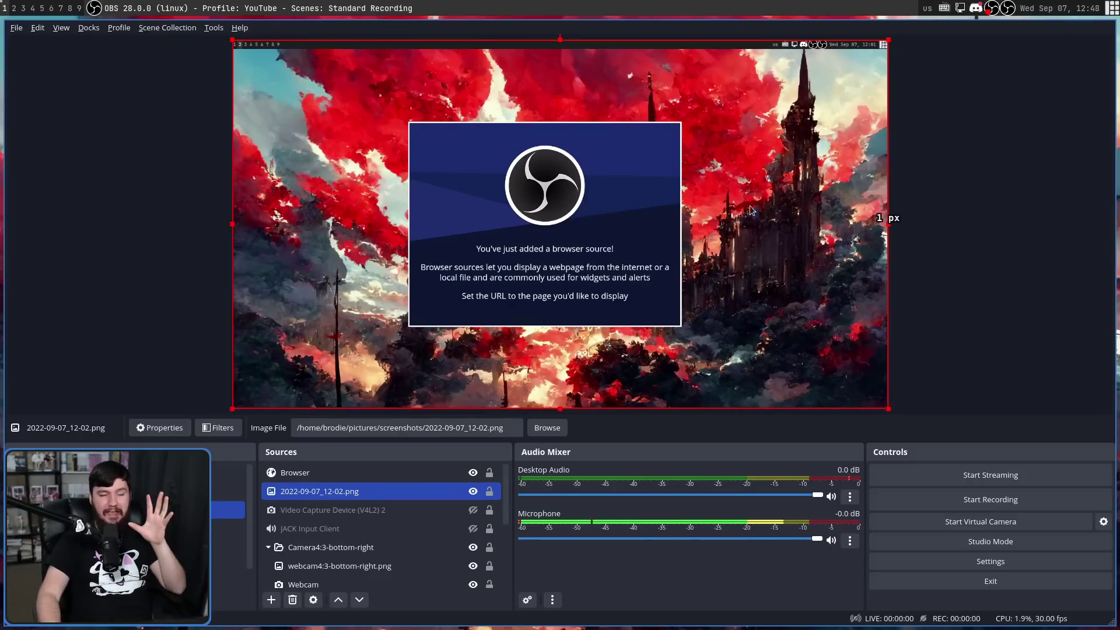
left_click(956, 177)
left_click_drag(542, 226, 561, 209)
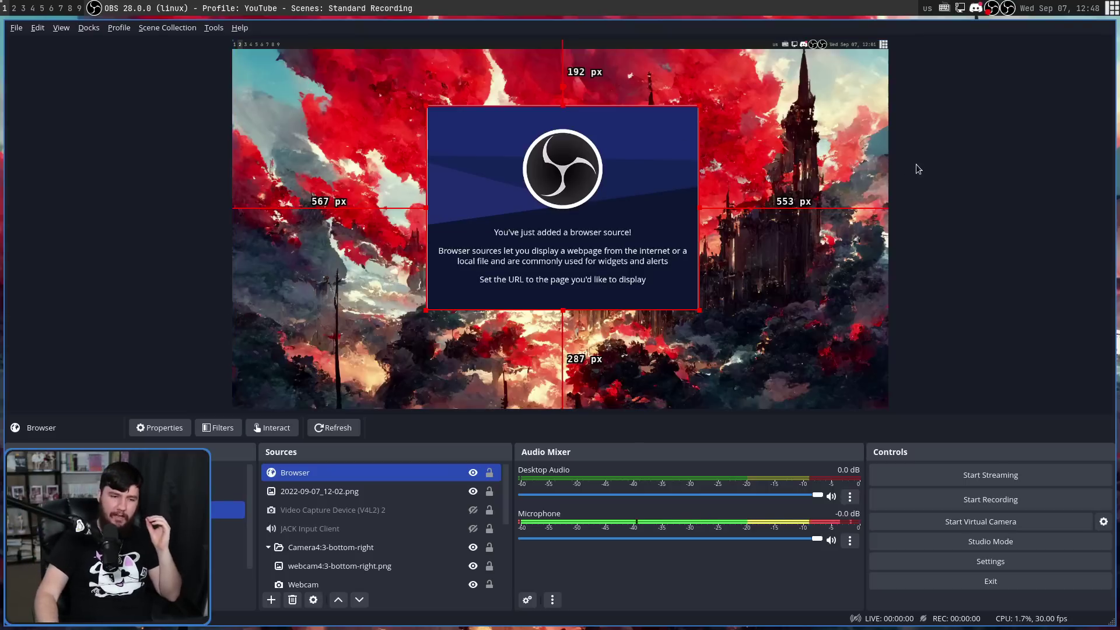
left_click_drag(636, 180, 641, 182)
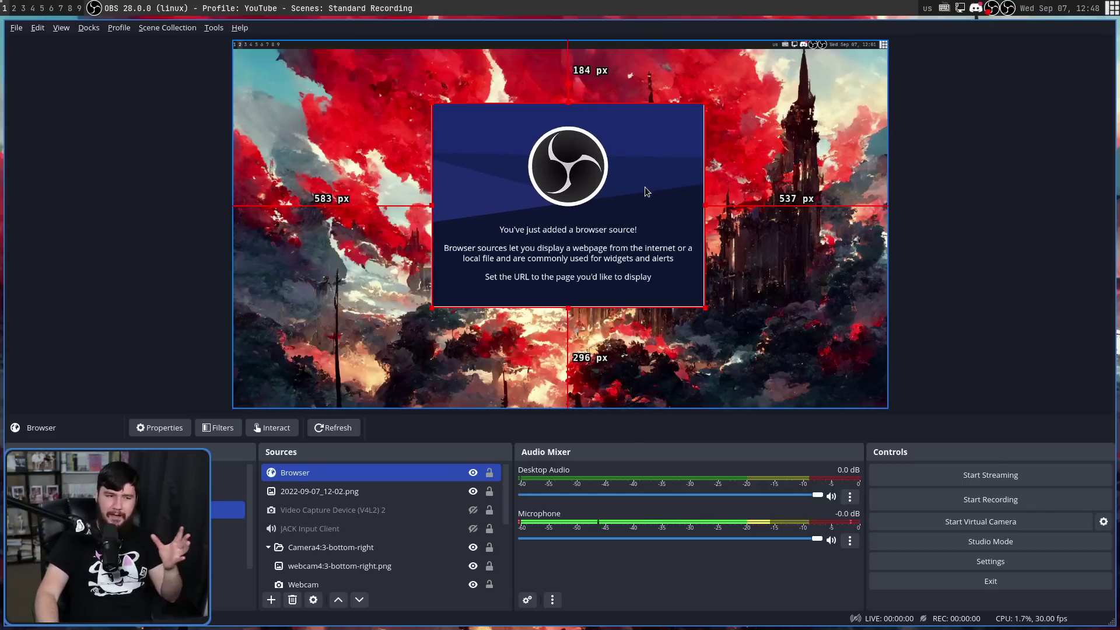
left_click(940, 173)
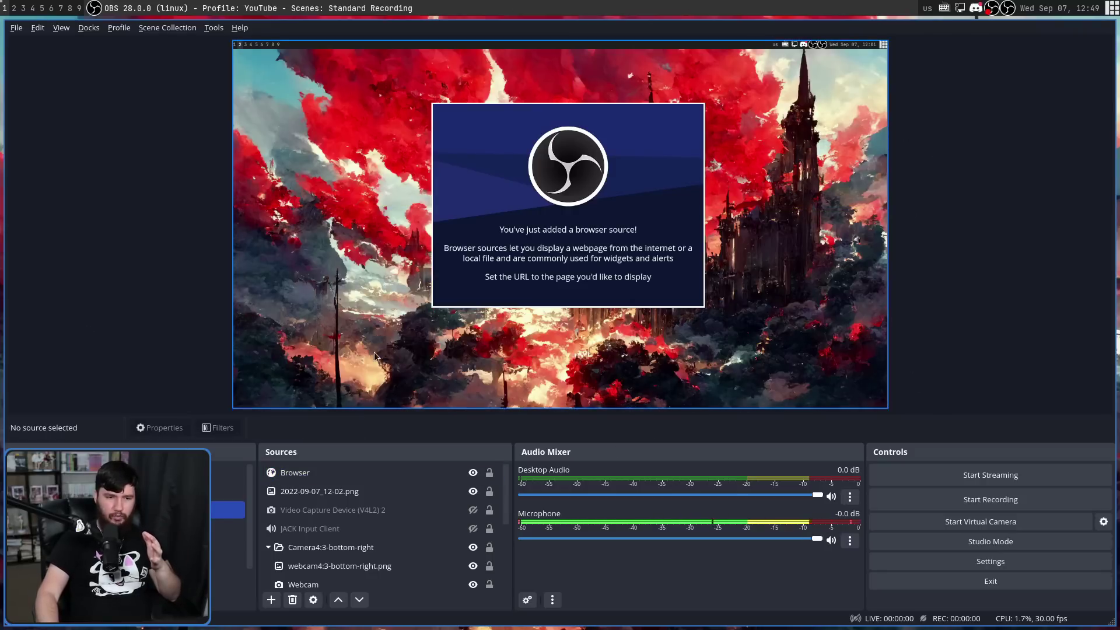
- Select the Browser source and nudge it down and right pixel by pixel with the arrow keys
left_click(680, 273)
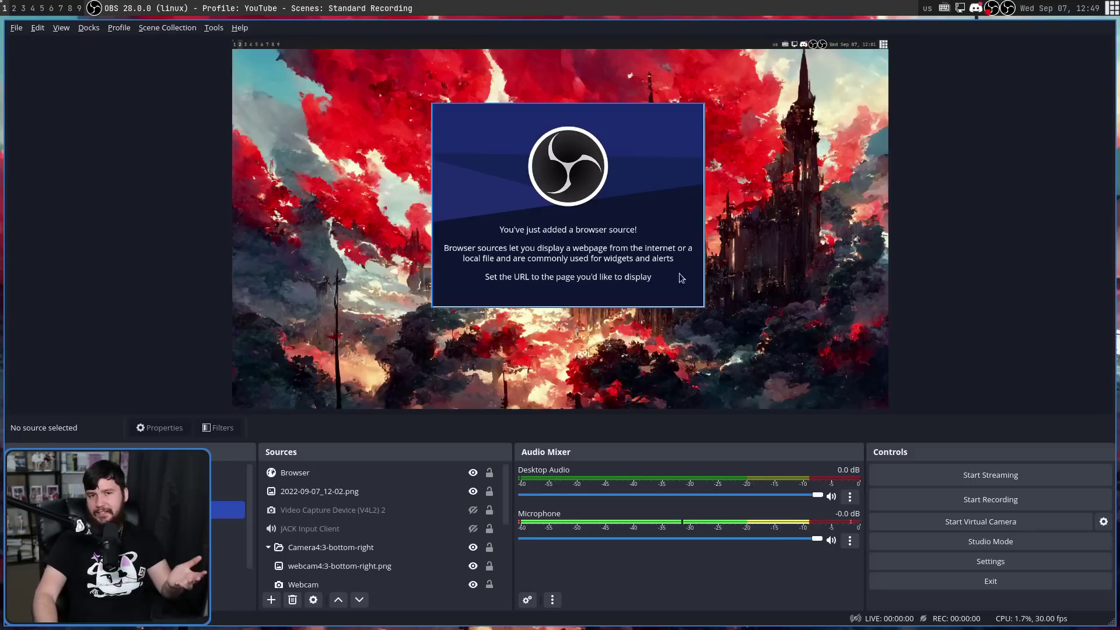
left_click_drag(622, 242, 611, 239)
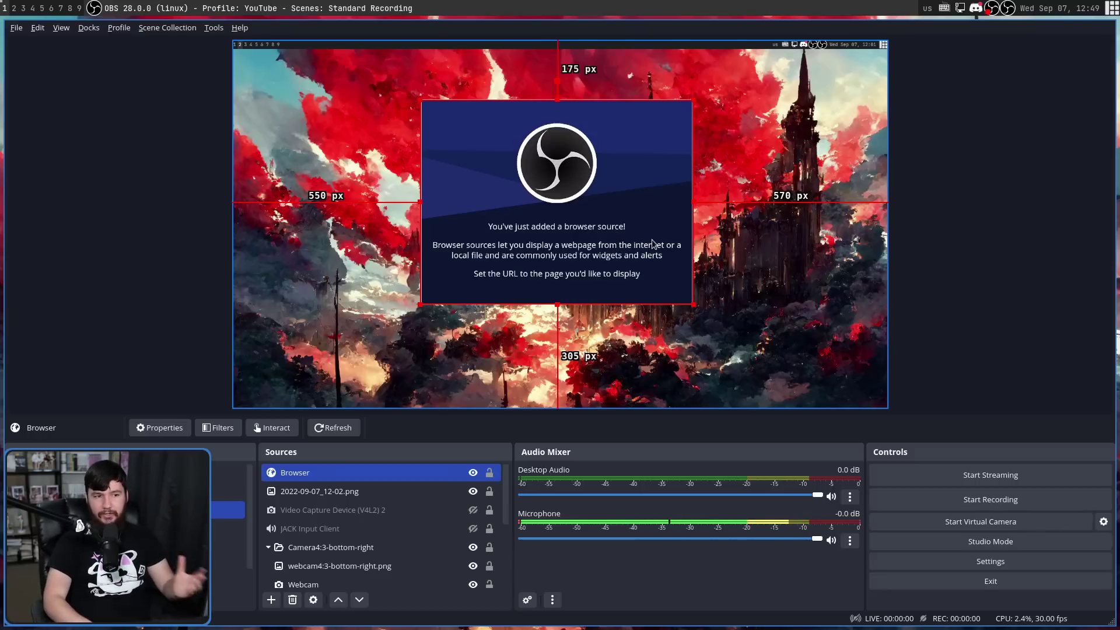
key("Down")
key("Down")
key("Down")
key("Down")
key("Down")
key("Down")
key("Down")
key("Down")
key("Down")
key("Down")
key("Down")
key("Down")
key("Down")
key("Down")
key("Down")
key("Down")
key("Down")
key("Down")
key("Down")
key("Down")
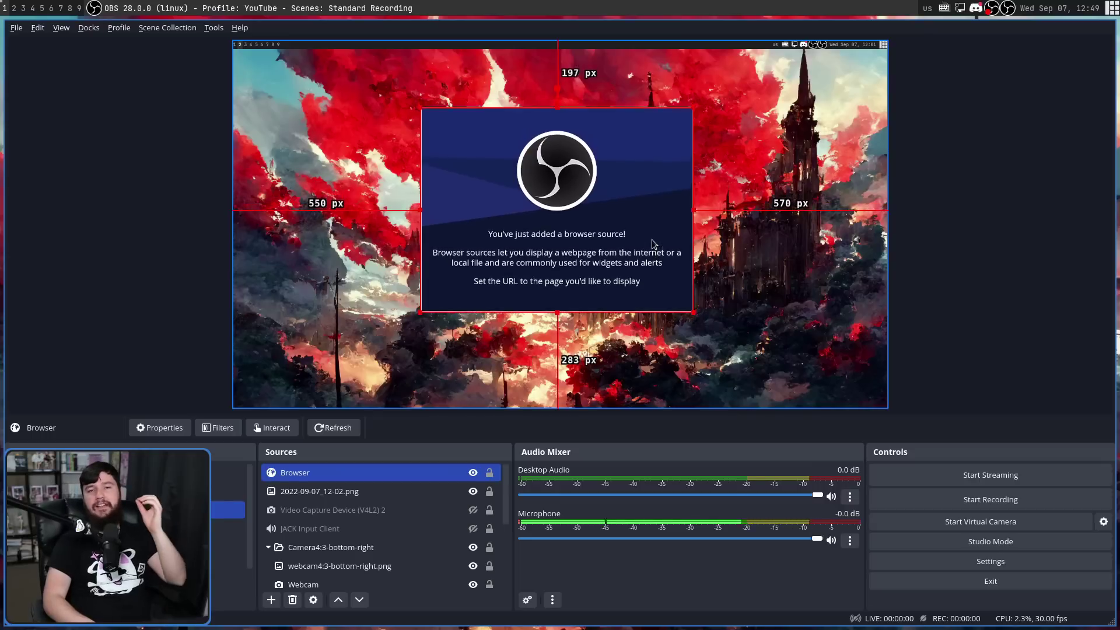
key("Down")
key("Down")
key("Down")
key("Down")
key("Down")
key("Down")
key("Down")
key("Down")
key("Down")
key("Down")
key("Down")
key("Down")
key("Down")
key("Down")
key("Down")
key("Right")
key("Right")
key("Right")
key("Right")
key("Right")
key("Right")
key("Right")
key("Right")
key("Right")
key("Right")
key("Right")
key("Right")
key("Right")
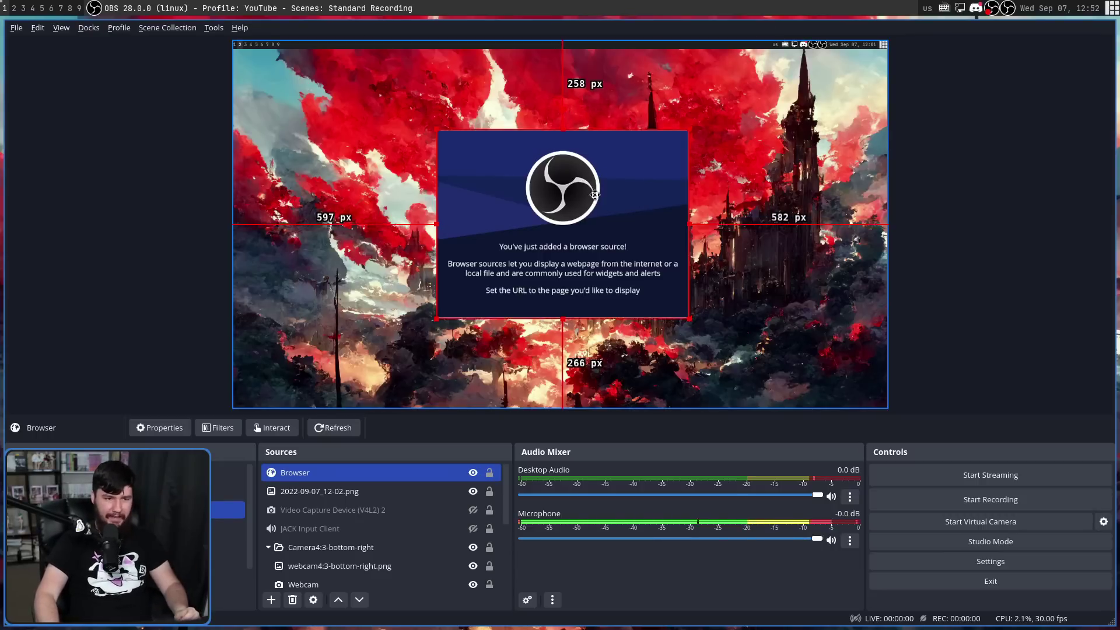
- Drag the Browser source toward the canvas's lower right, then undo its rotation so it stands upright
left_click_drag(566, 105, 708, 179)
key("ctrl+z")
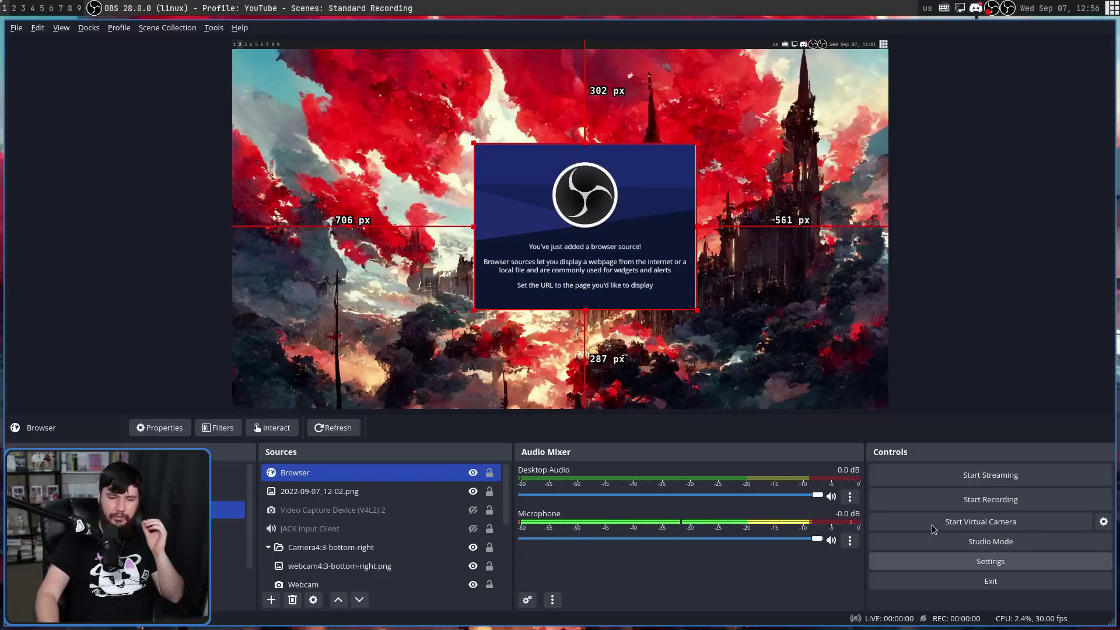
- Untick snapping and cancel Settings, then rotate the Browser source and drag it past the canvas's left edge
scroll(445, 343, "down", 1)
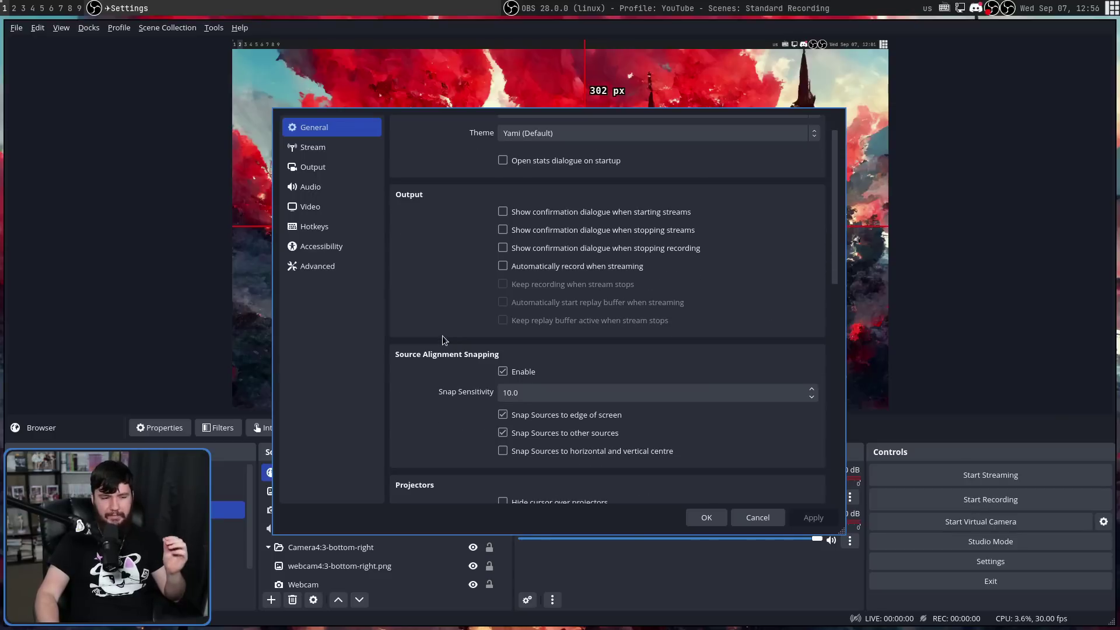
left_click(503, 372)
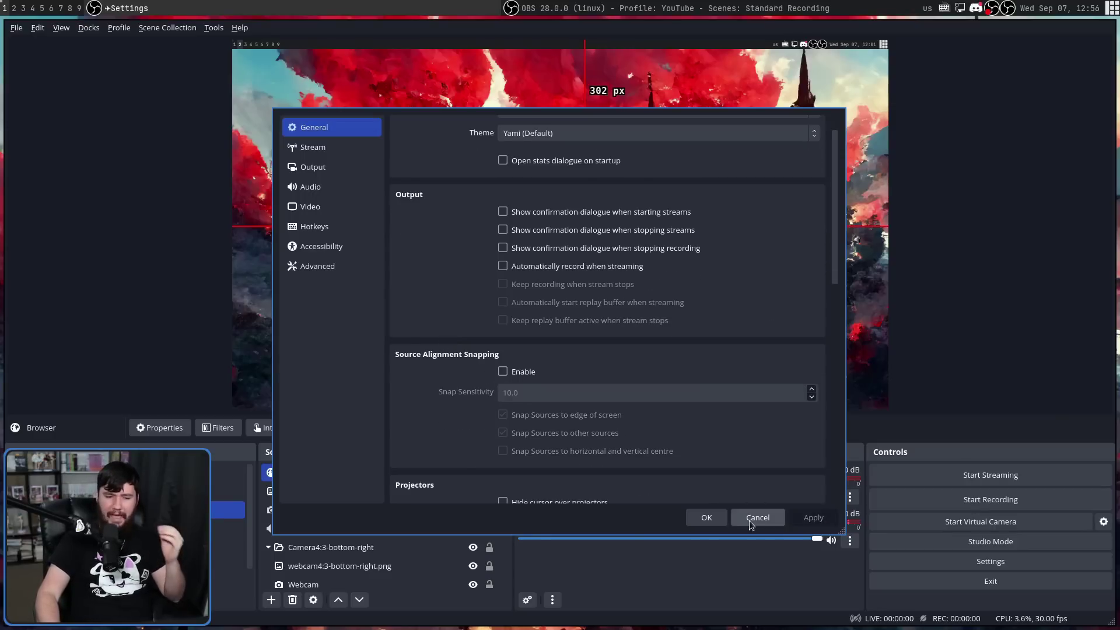
left_click(758, 518)
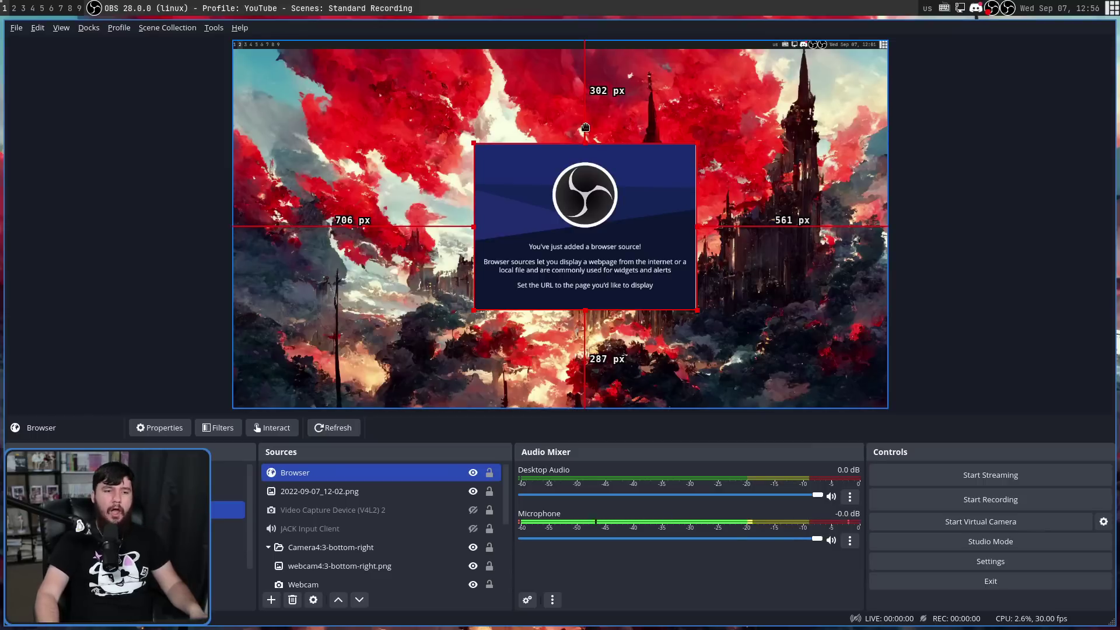
left_click_drag(587, 124, 583, 98)
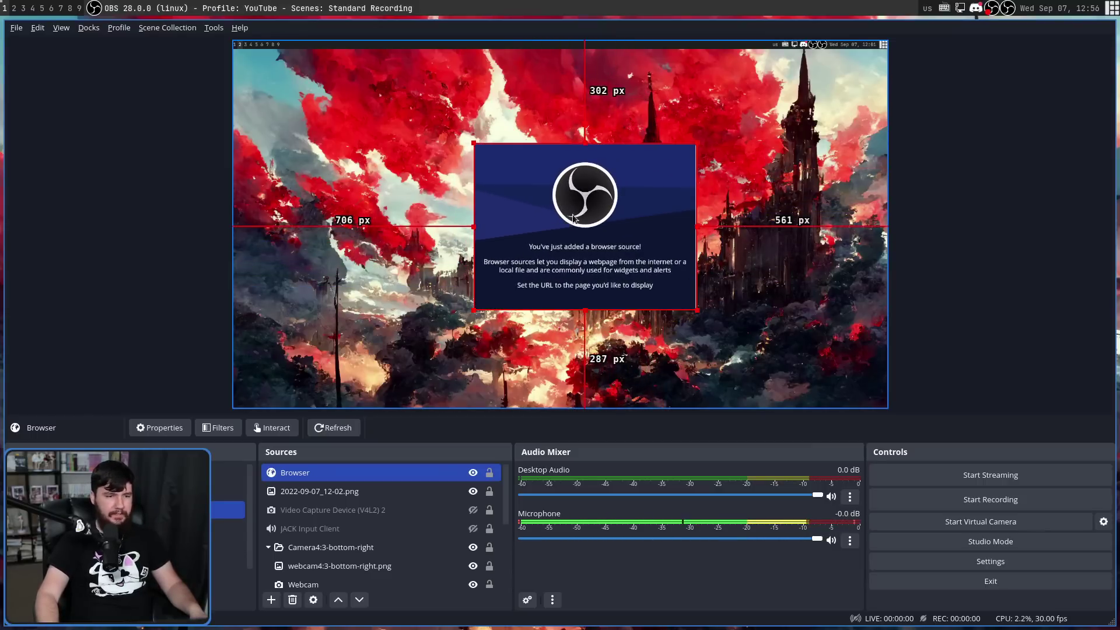
left_click_drag(579, 251, 391, 227)
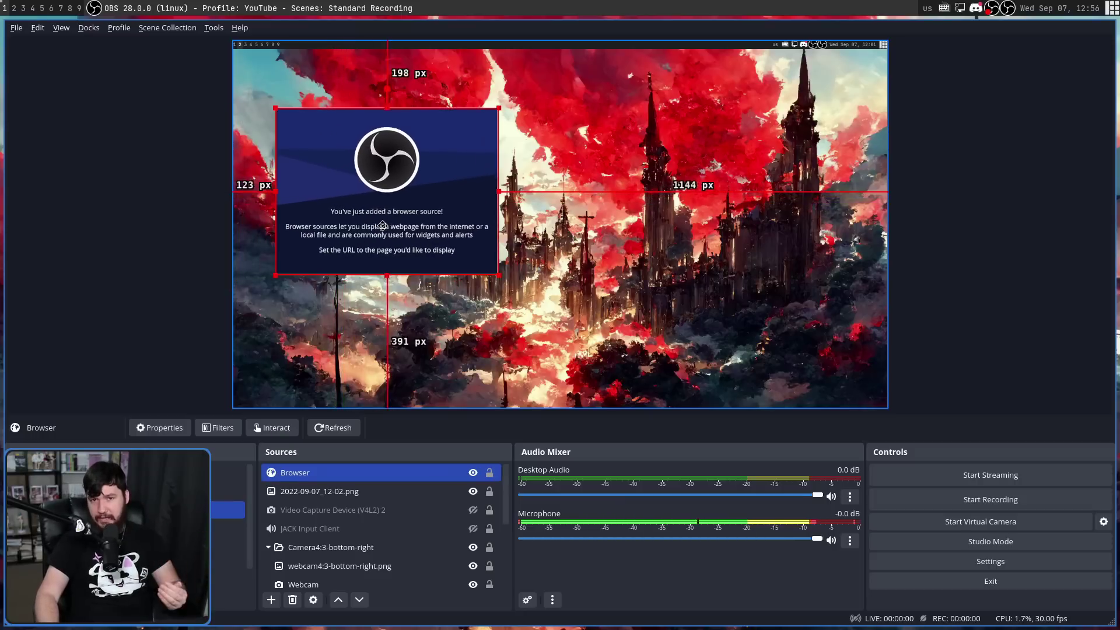
- Tick Enable under Source Alignment Snapping, save Settings, and drag the Browser source toward the centre
left_click(960, 561)
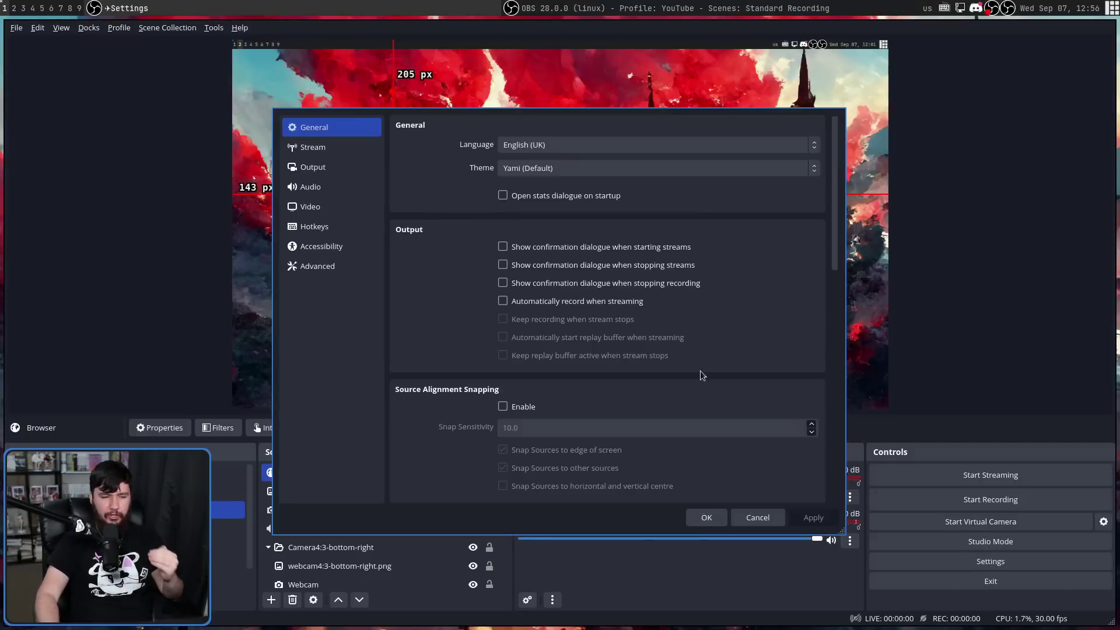
left_click(504, 407)
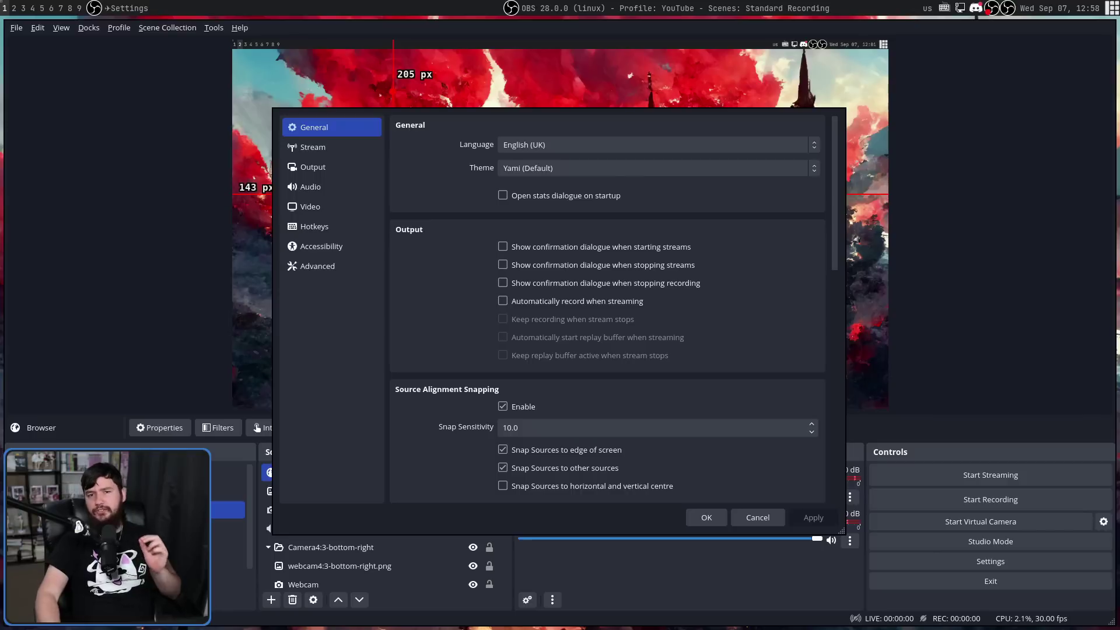
left_click(706, 518)
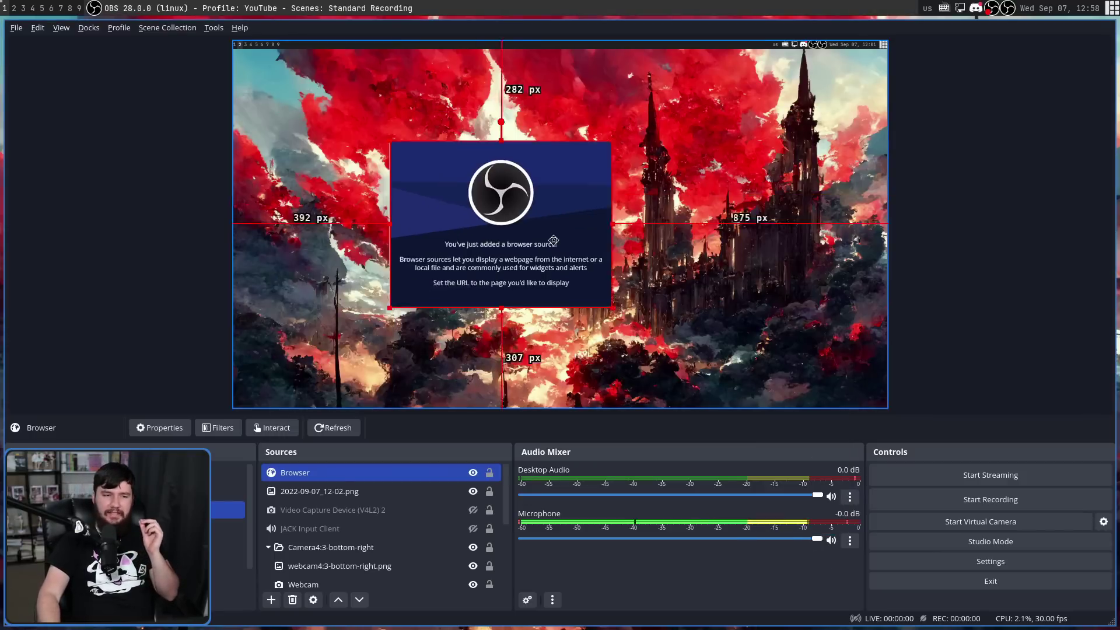
left_click_drag(554, 240, 592, 258)
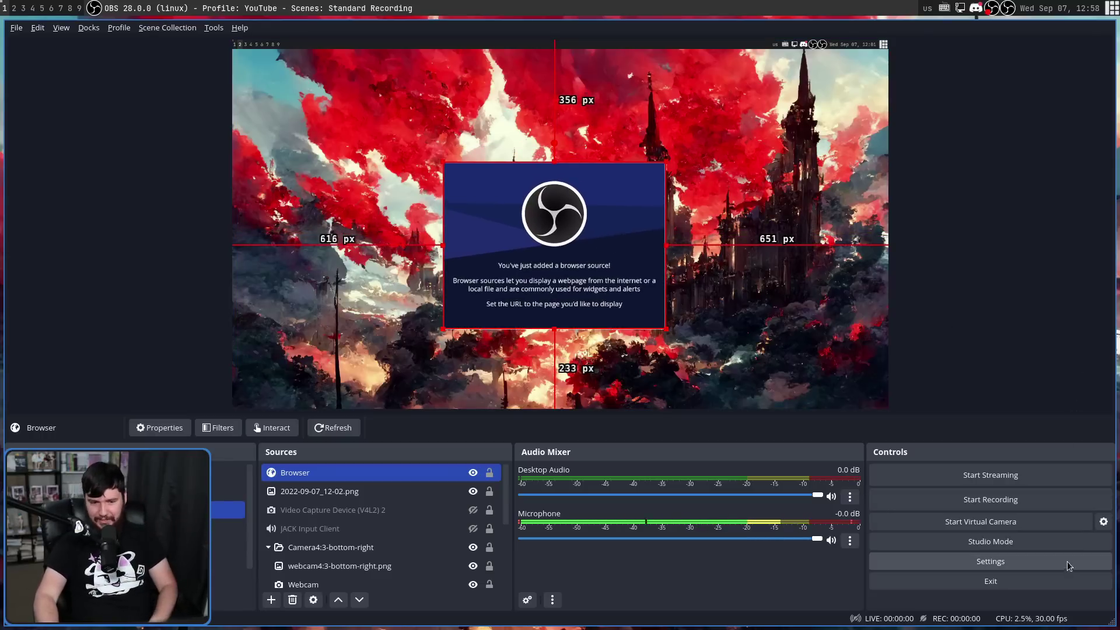
- Choose the Custom accessibility preset with a cyan #00fff7 Source Border (Selection), apply it, then shift Browser right
left_click(1049, 562)
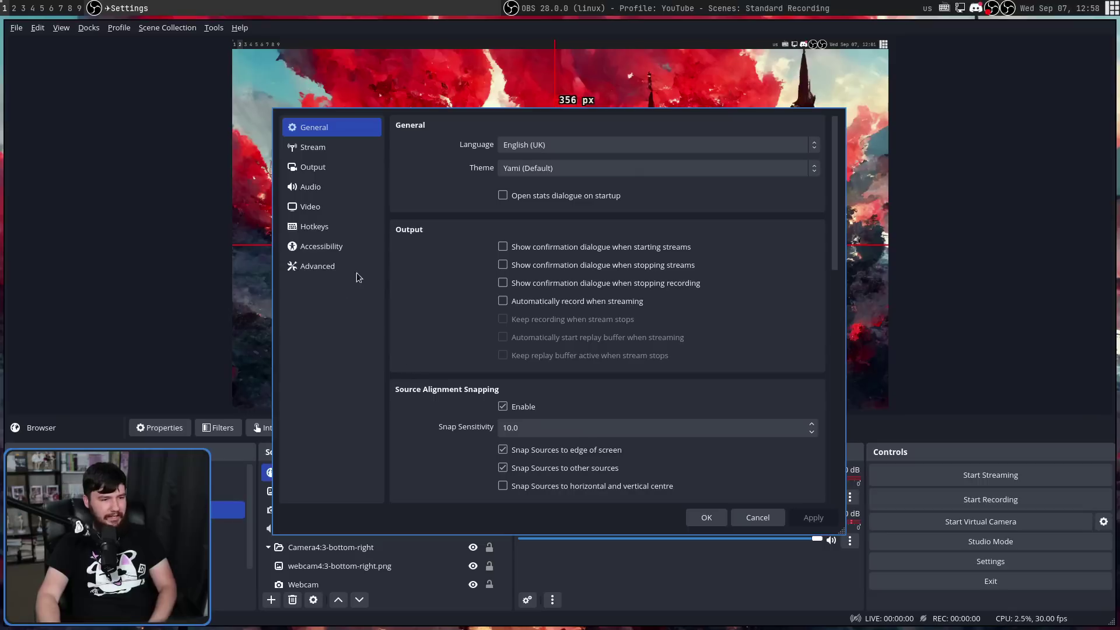
left_click(348, 248)
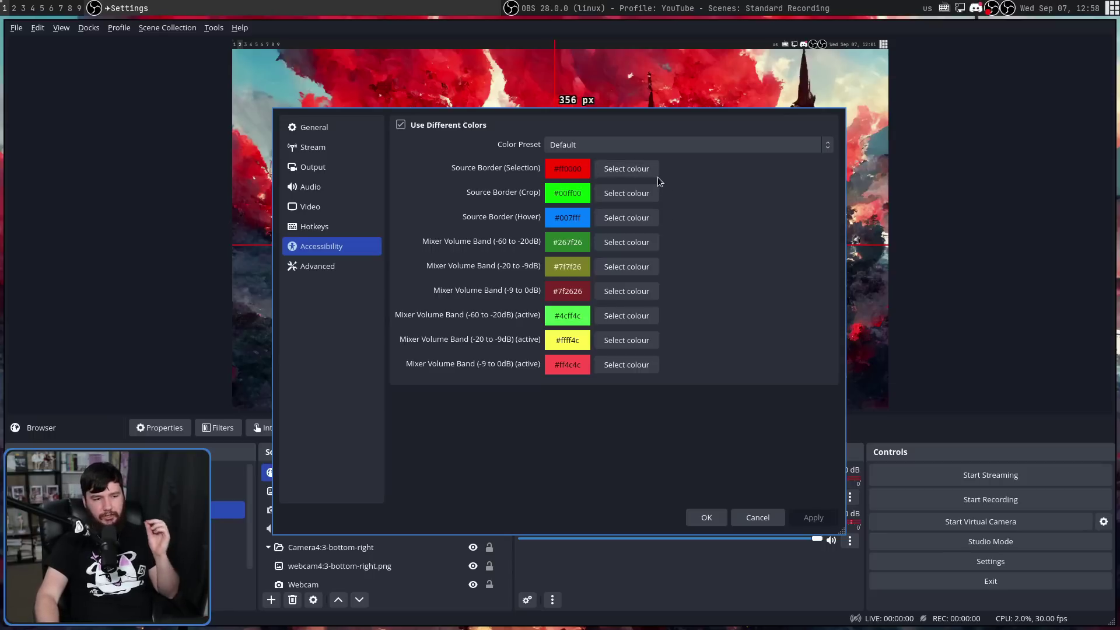
left_click(716, 149)
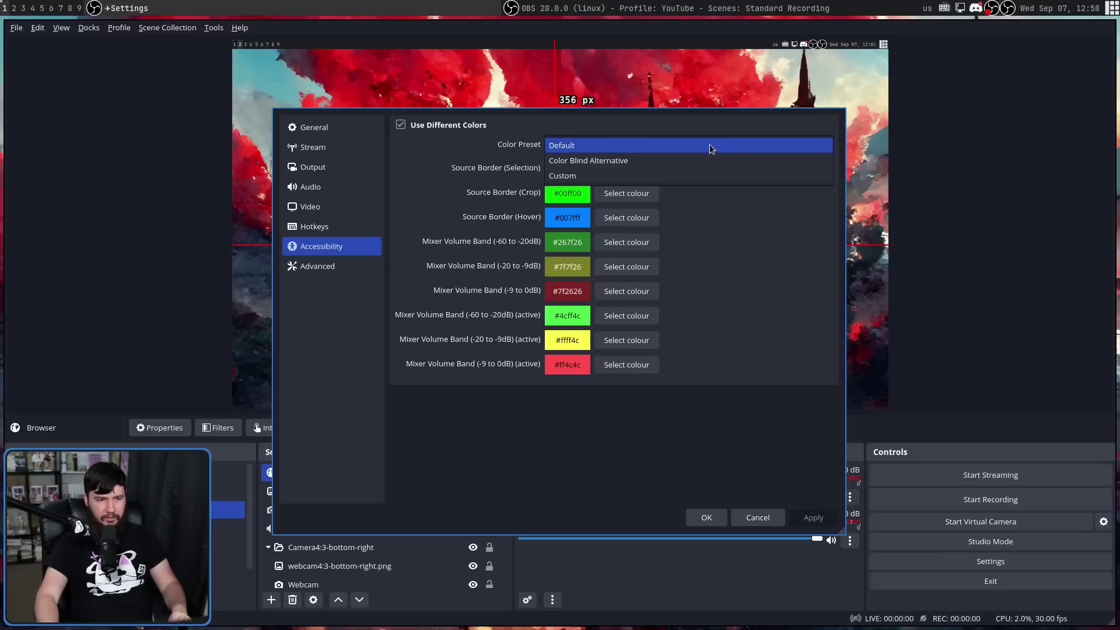
left_click(612, 175)
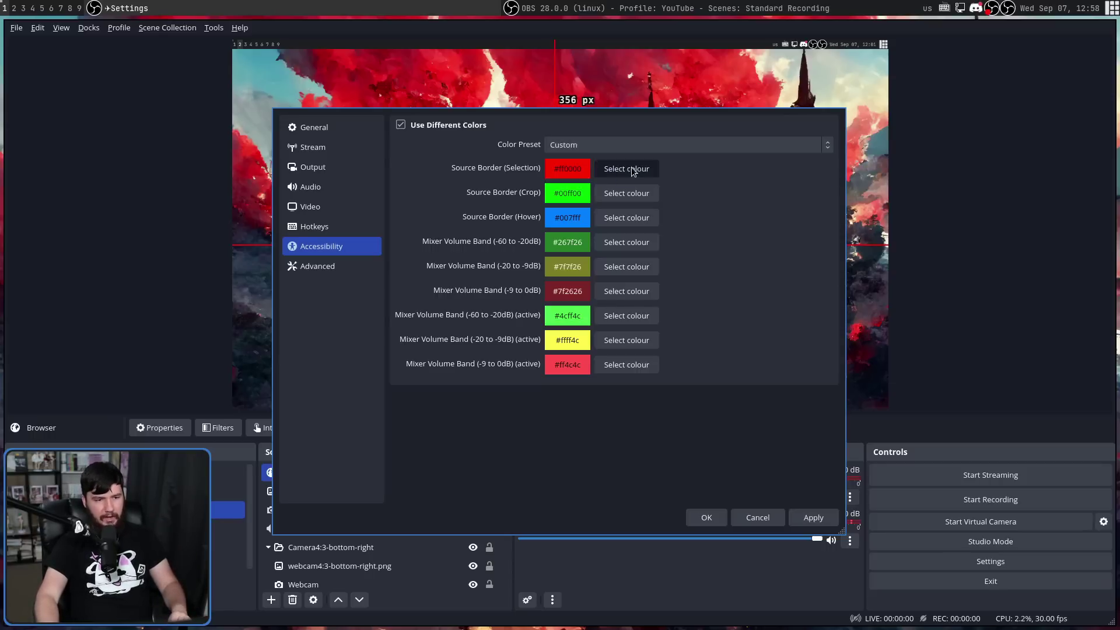
left_click(633, 171)
left_click_drag(636, 216, 609, 189)
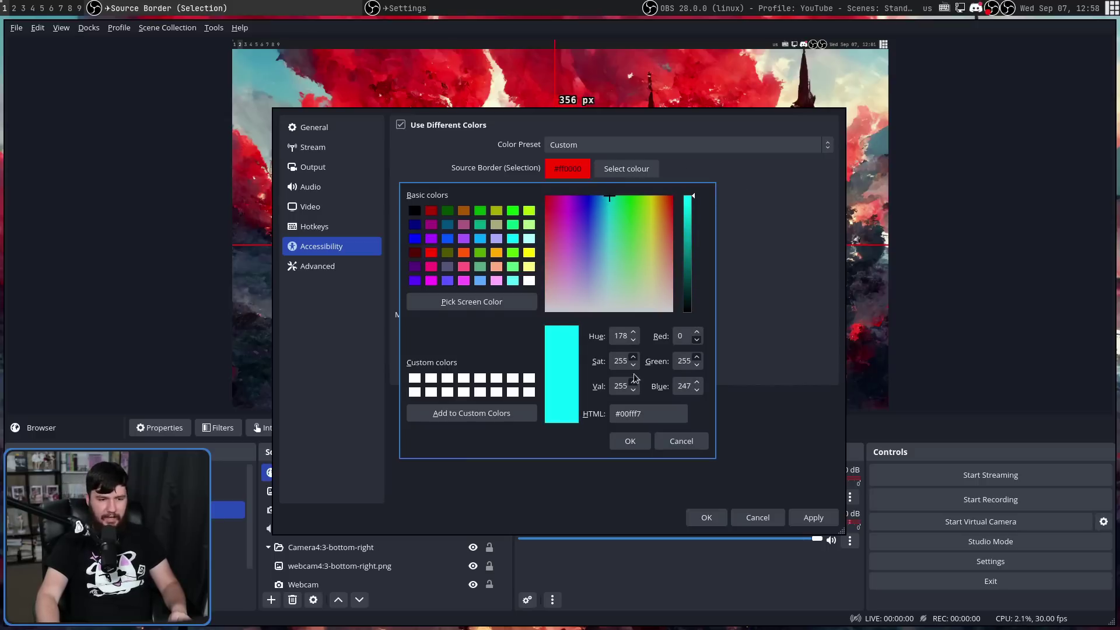
left_click(630, 441)
left_click(813, 517)
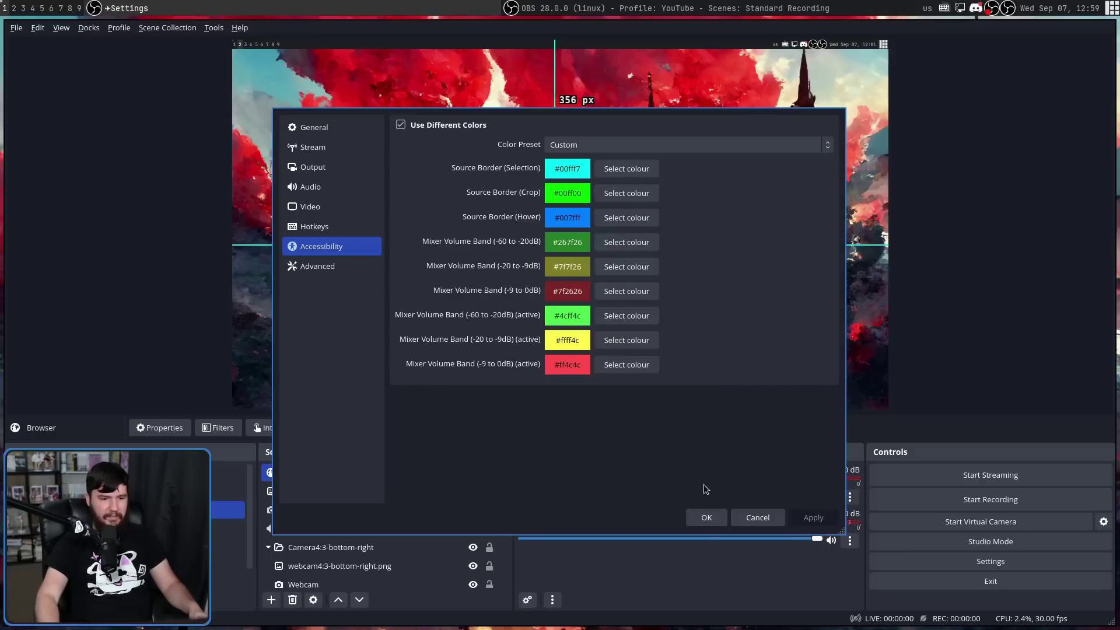
left_click(706, 517)
left_click_drag(568, 246, 603, 239)
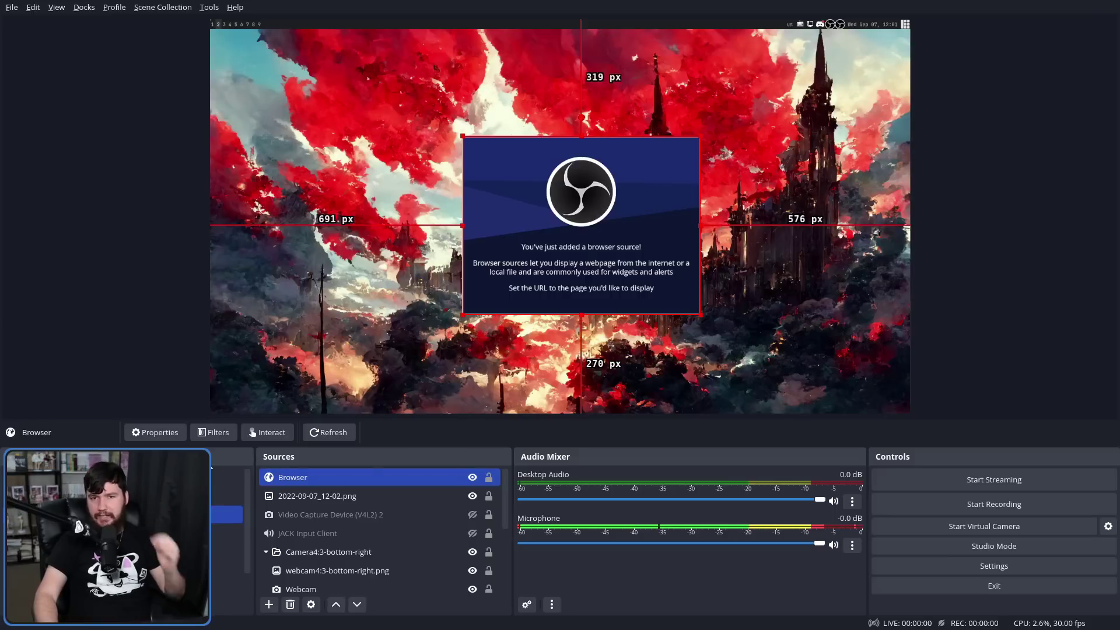
left_click(973, 563)
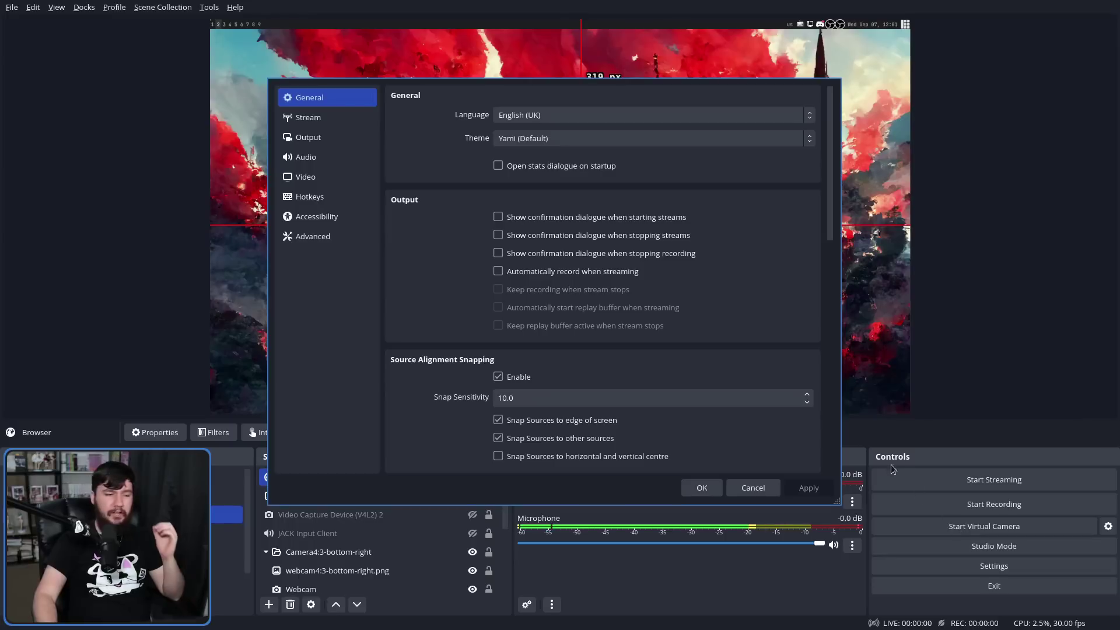
left_click(338, 238)
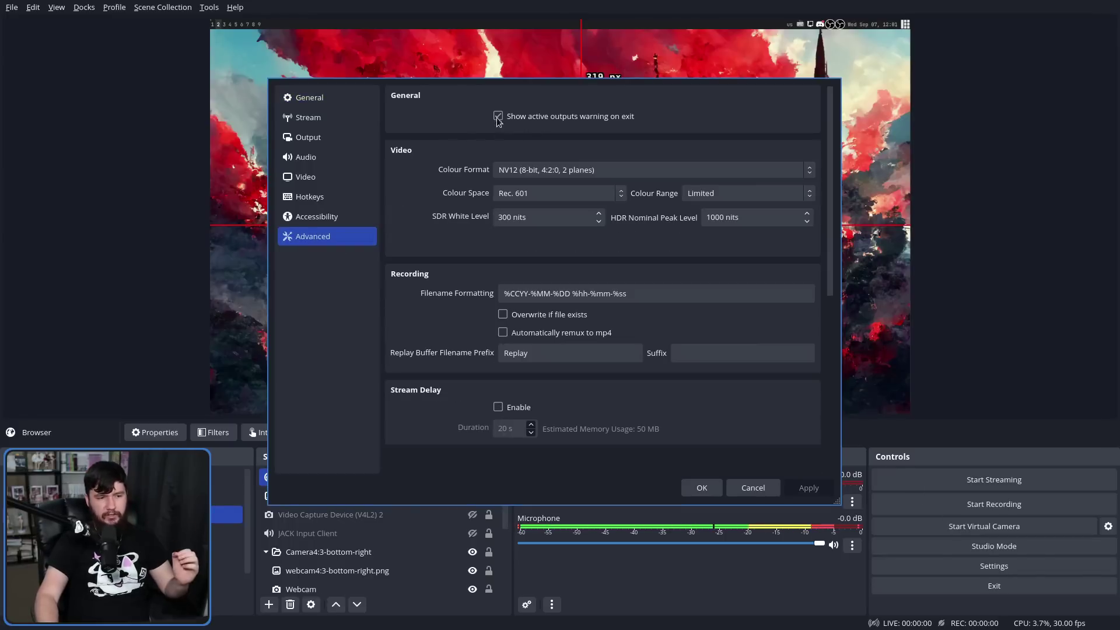
left_click(565, 169)
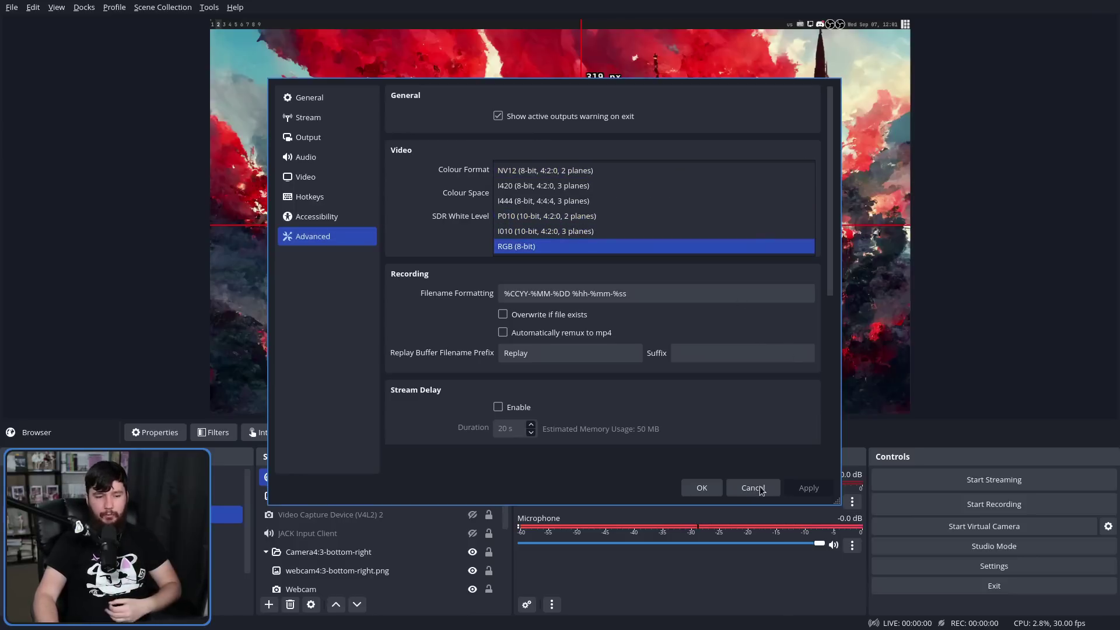
left_click(709, 461)
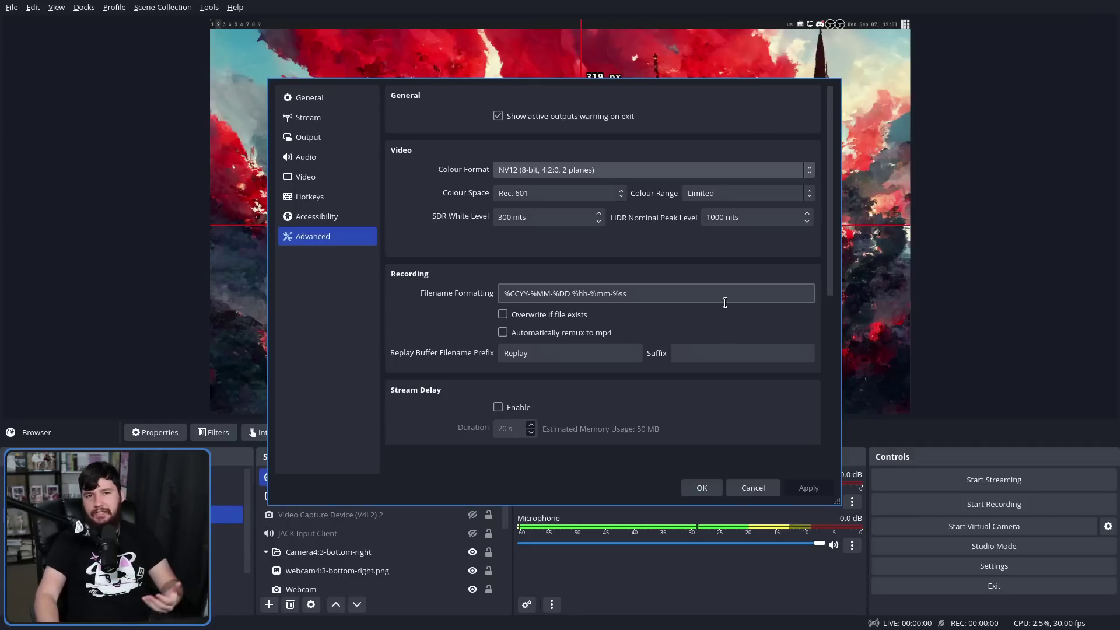
mouse_move(726, 302)
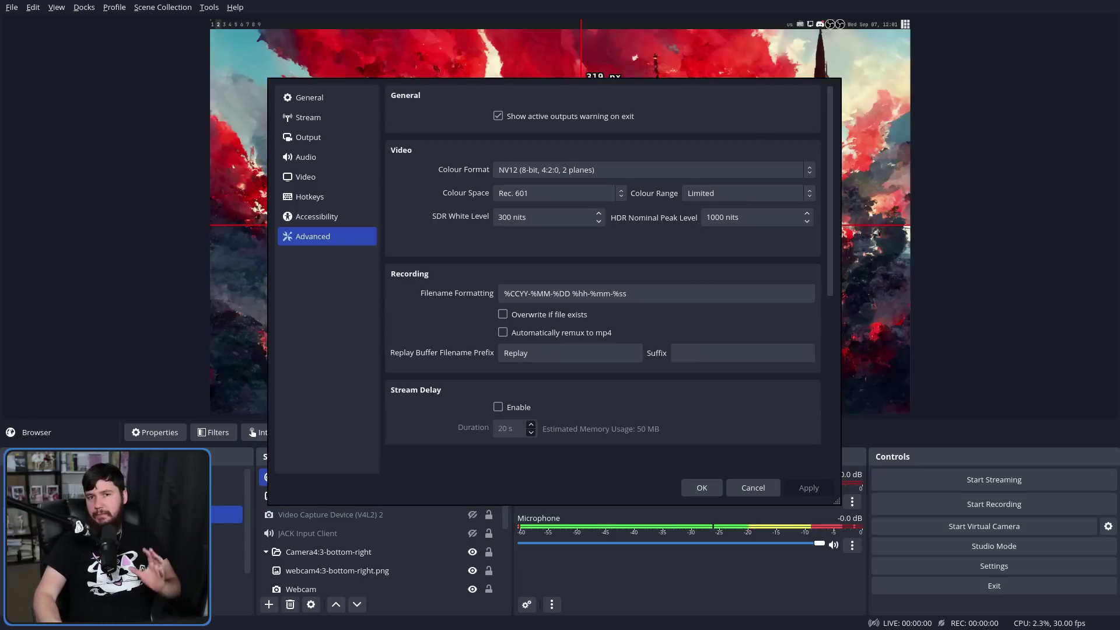
left_click(531, 170)
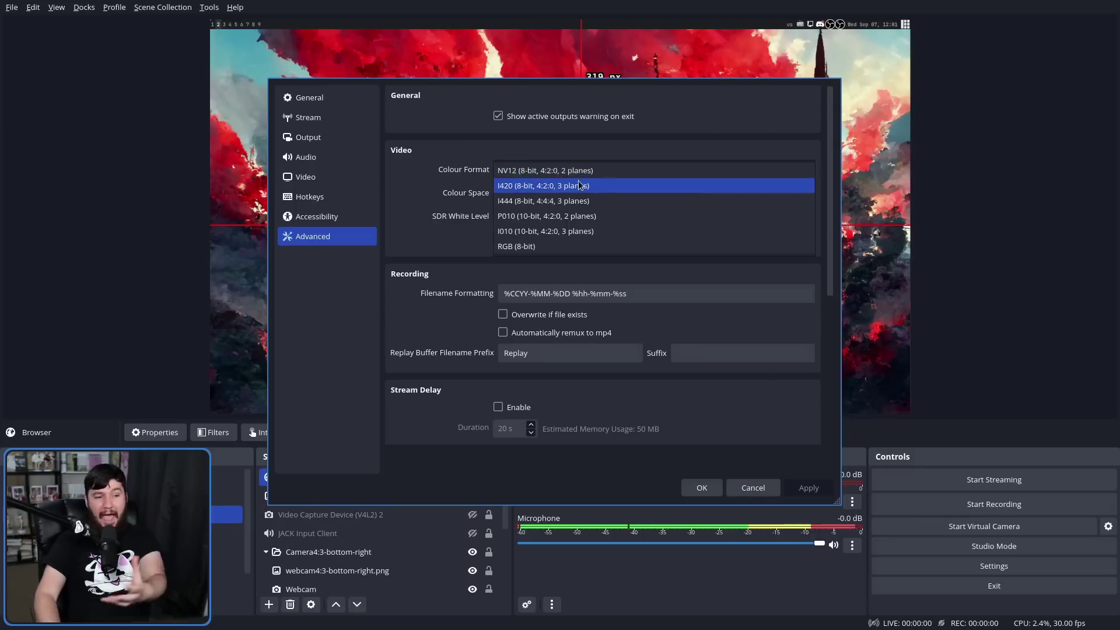
left_click(617, 169)
left_click(720, 489)
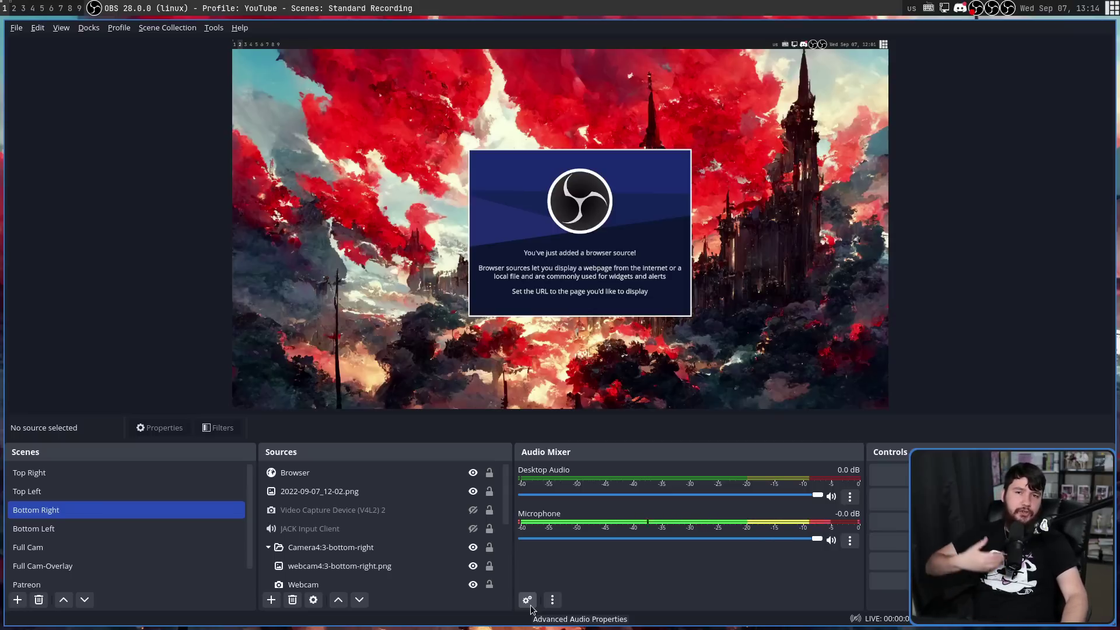
- Open Advanced Audio Properties from the mixer's gear button and close it again
left_click(530, 607)
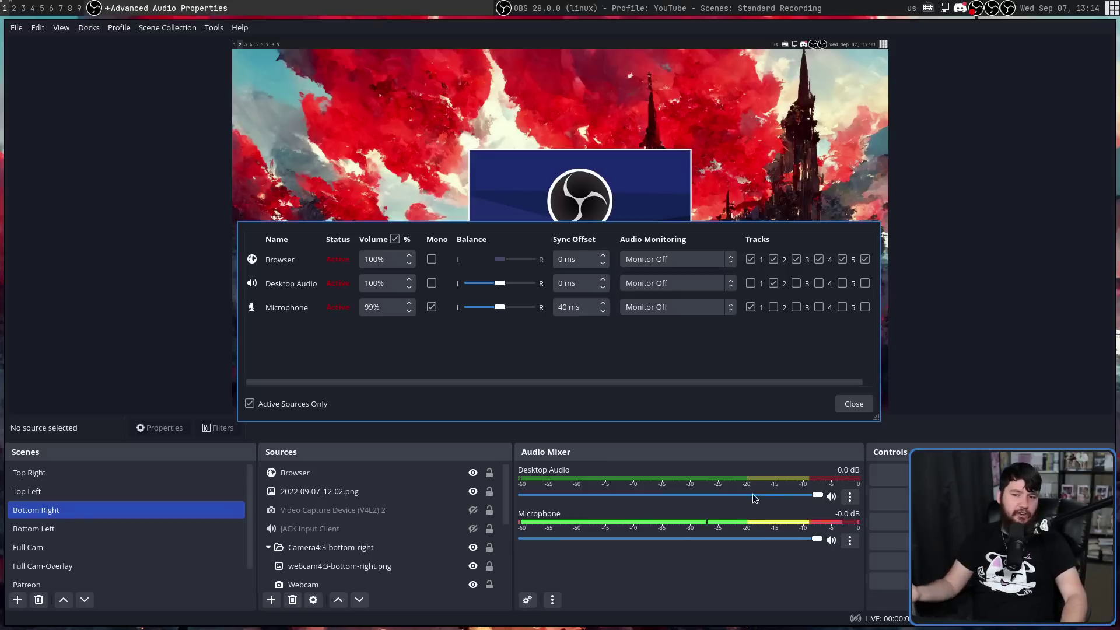
left_click(851, 401)
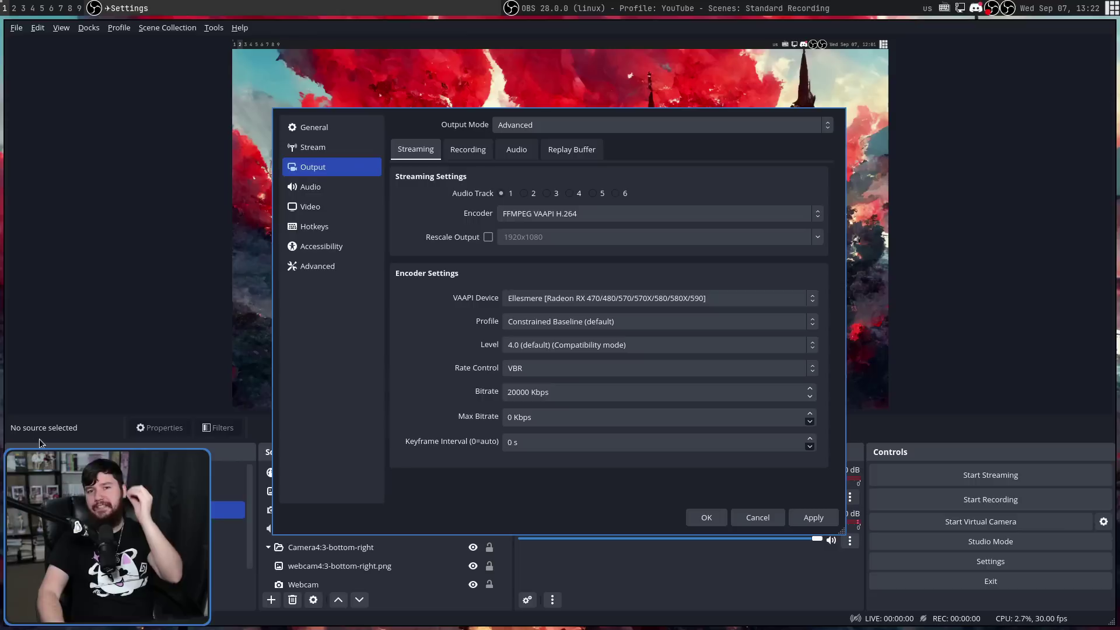
- In Output > Recording, enable Automatic File Splitting with the mode 'Only split manually'
left_click(466, 151)
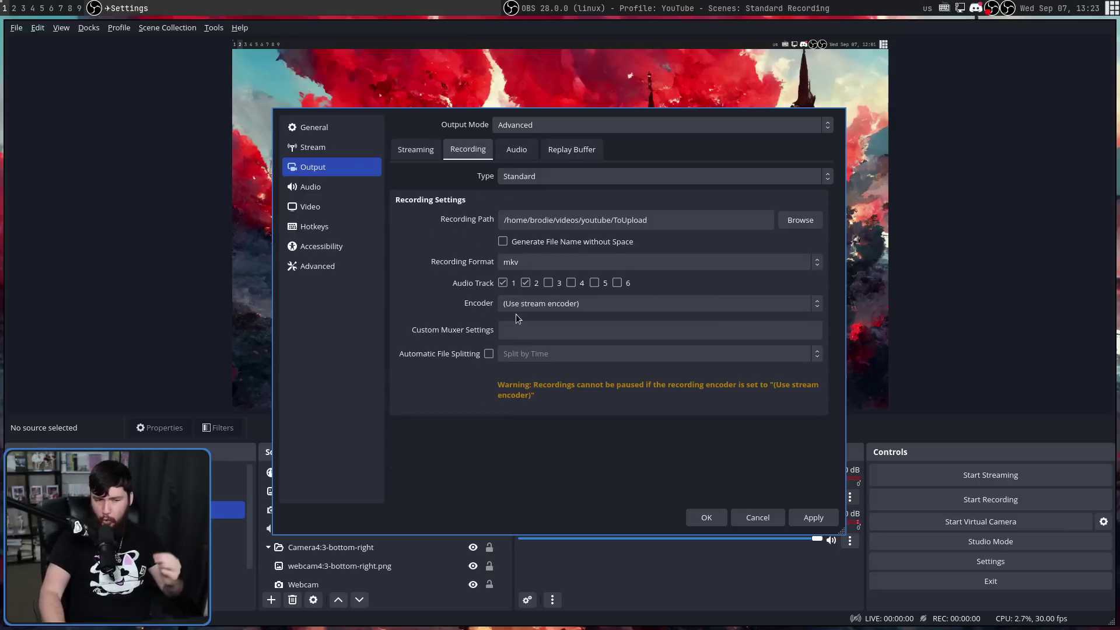
left_click(487, 354)
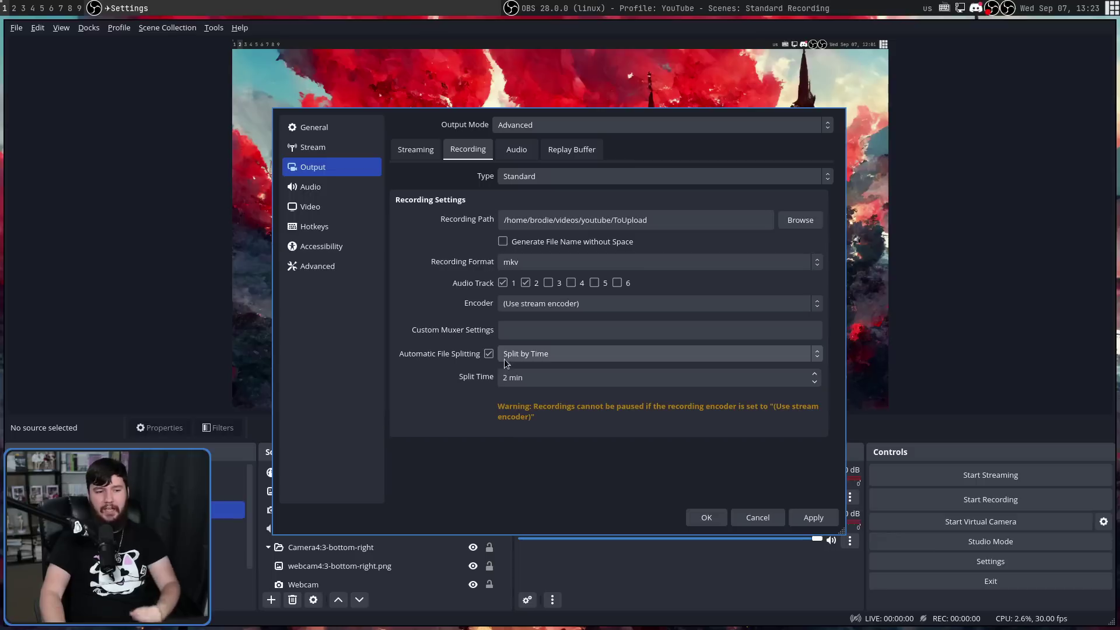
left_click(522, 357)
left_click(575, 368)
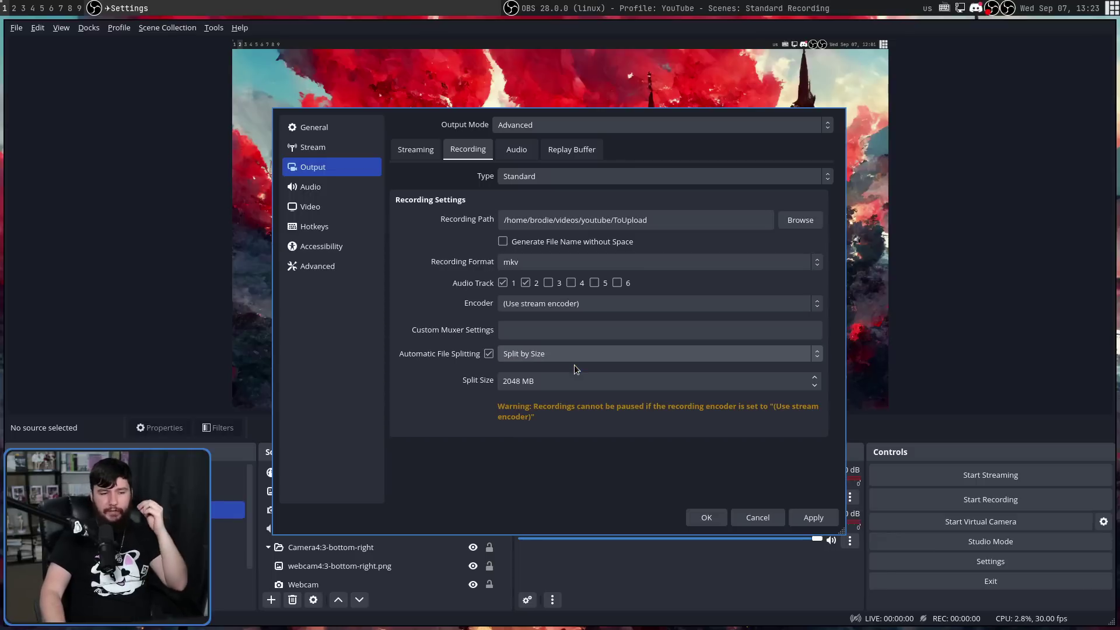
left_click(573, 360)
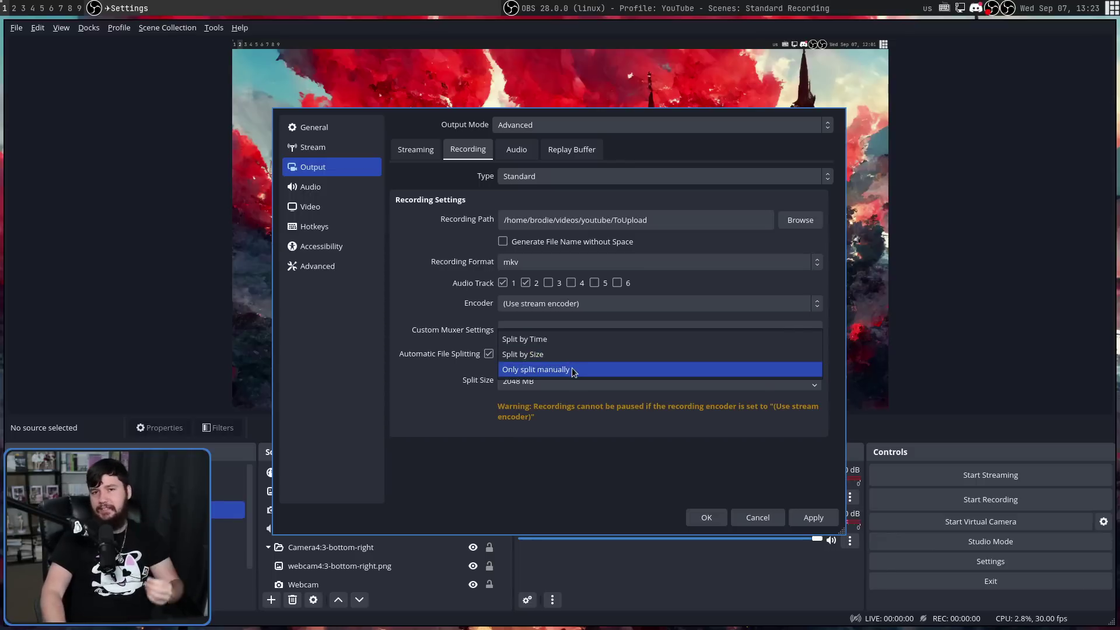
left_click(574, 370)
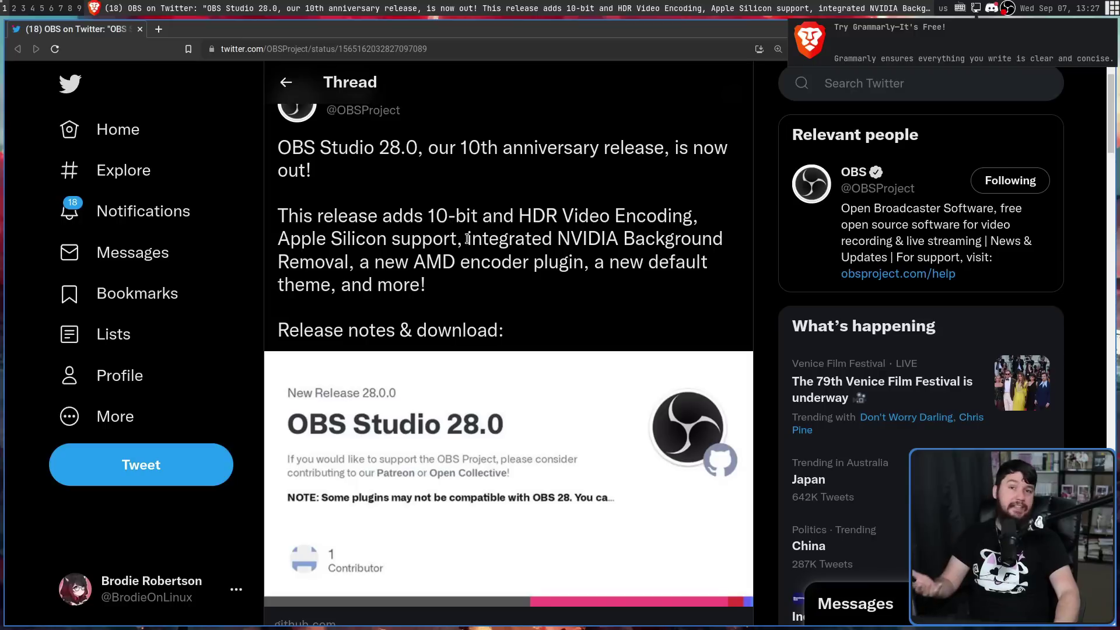
- Open the GitHub link card for the OBS Studio 28.0 release notes from the tweet thread
scroll(867, 235, "down", 10)
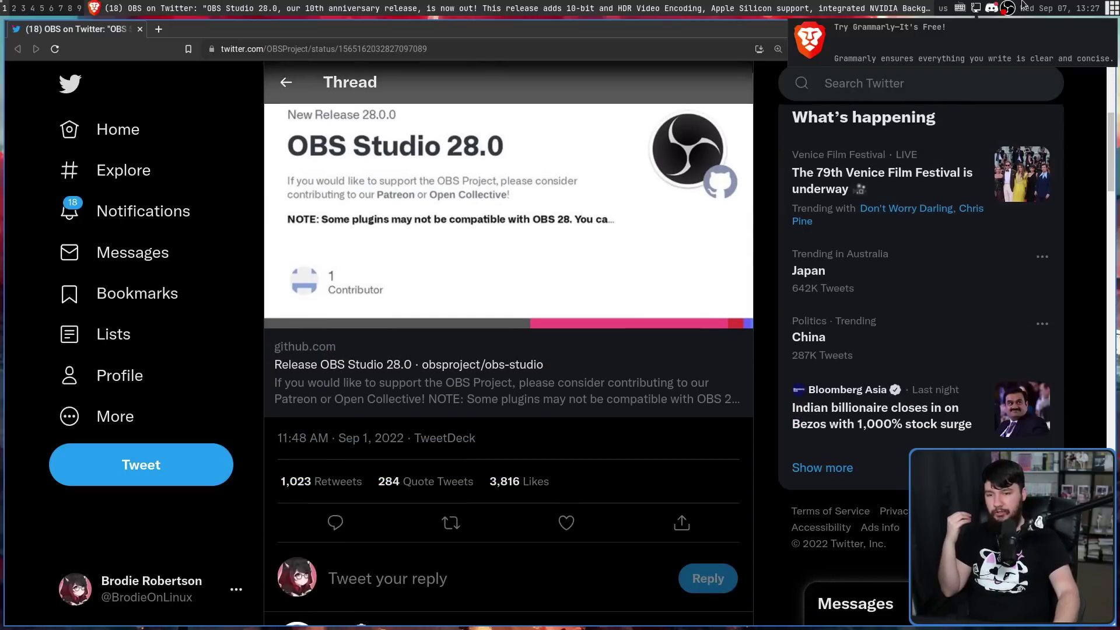
scroll(633, 217, "down", 12)
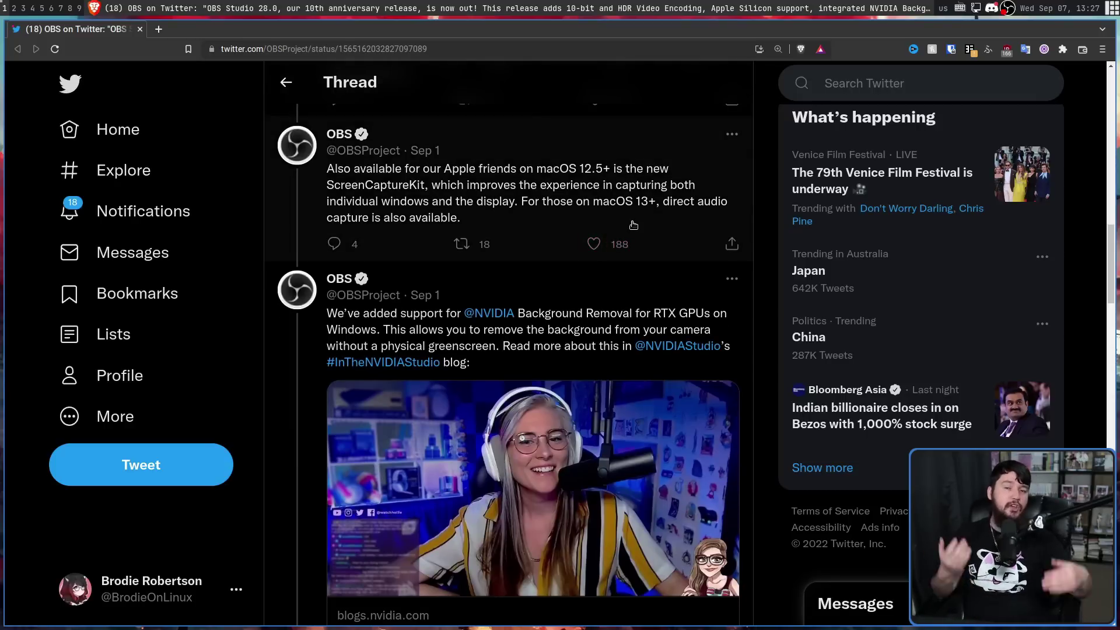
scroll(820, 313, "up", 15)
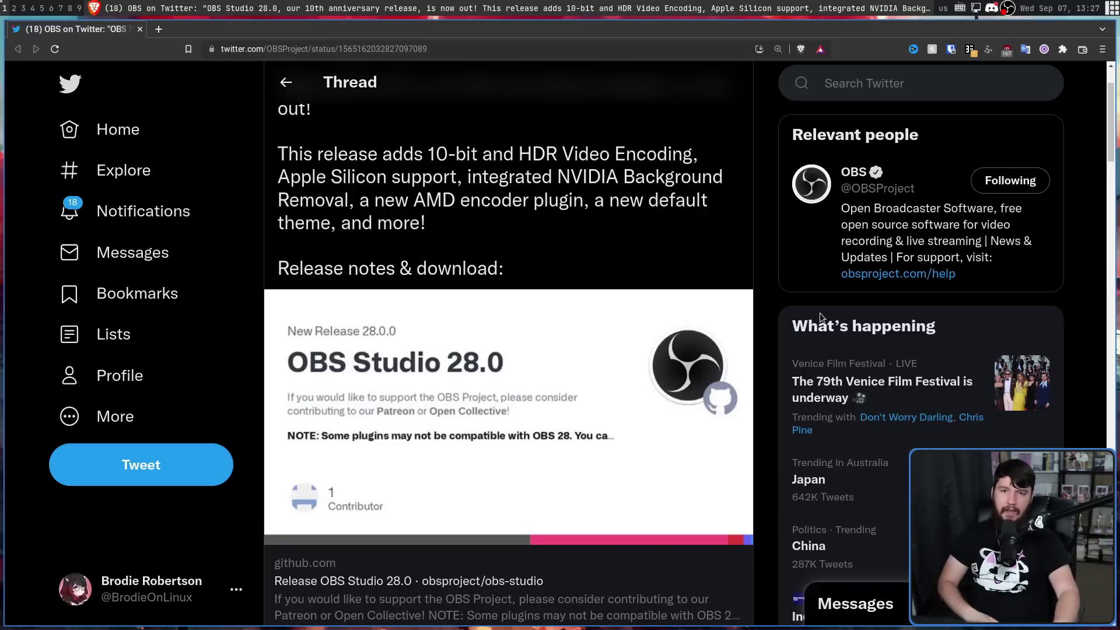
left_click(368, 581)
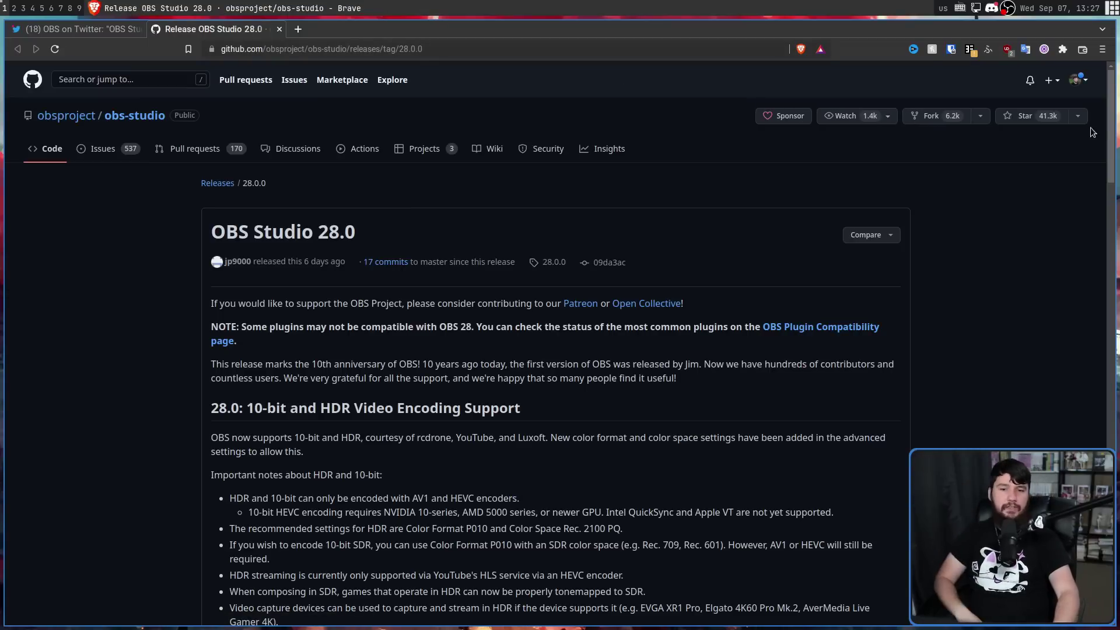
- Scroll the 28.0 release notes down to the HDR section and close the Twitter tab
left_click_drag(1112, 115, 1101, 187)
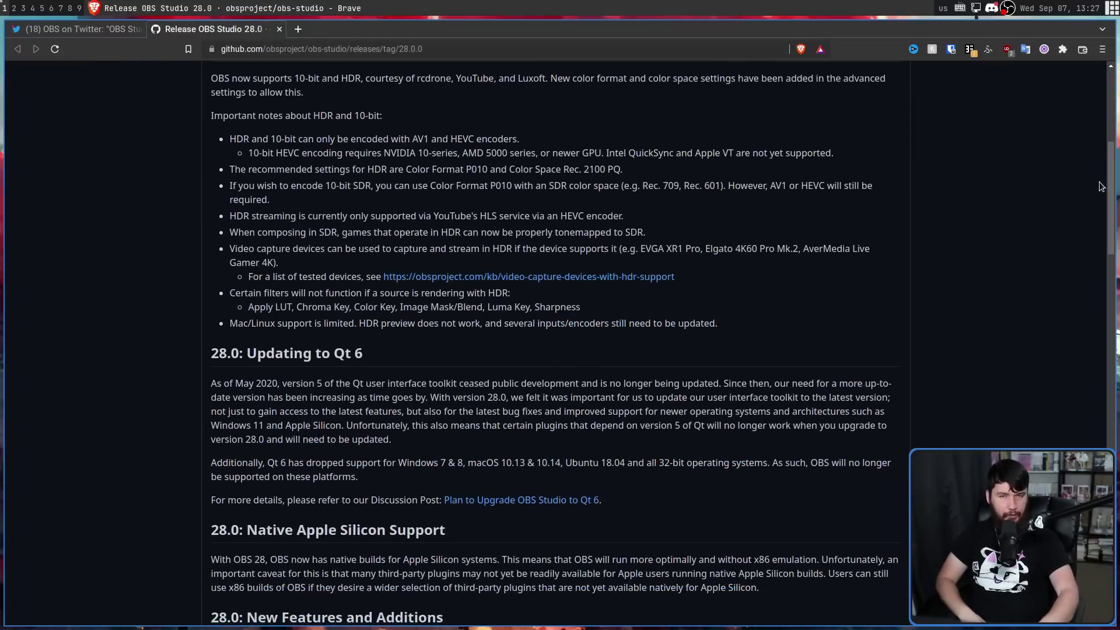
middle_click(82, 29)
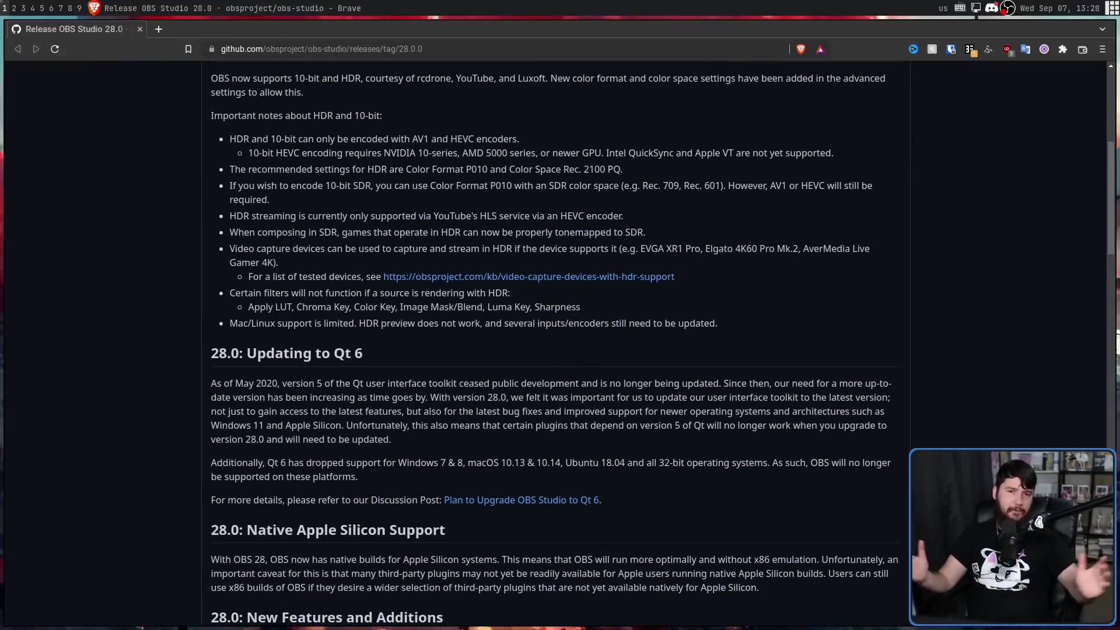